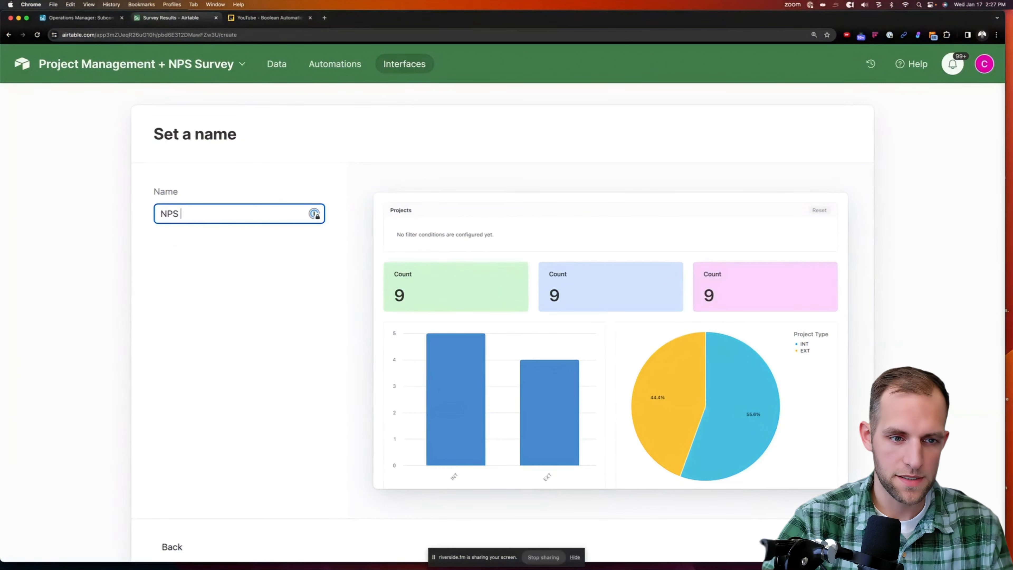
- Name the dashboard page "NPS Survey Results" and finish creating it
type("urvery Results")
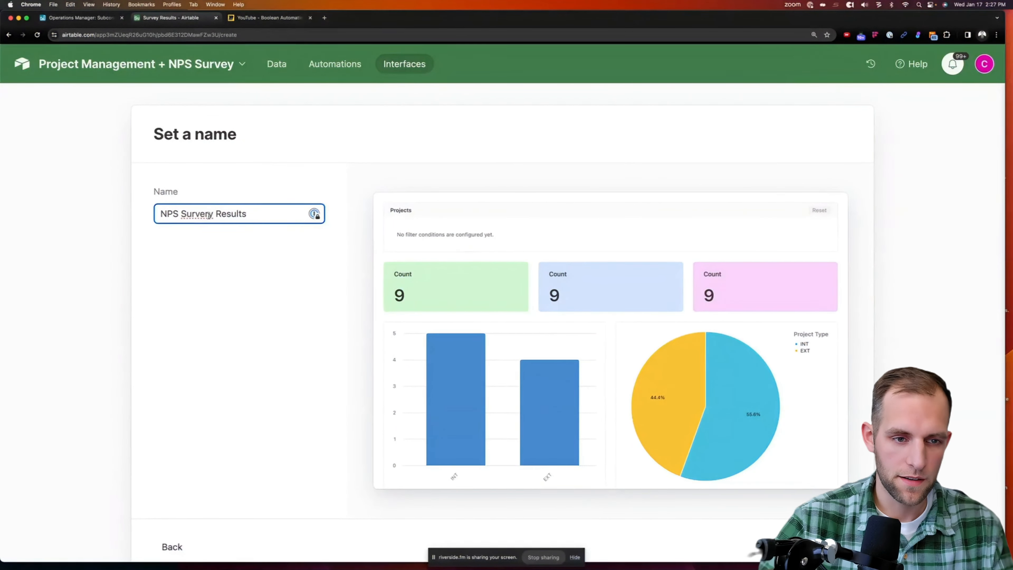
key("BackSpace")
left_click(832, 546)
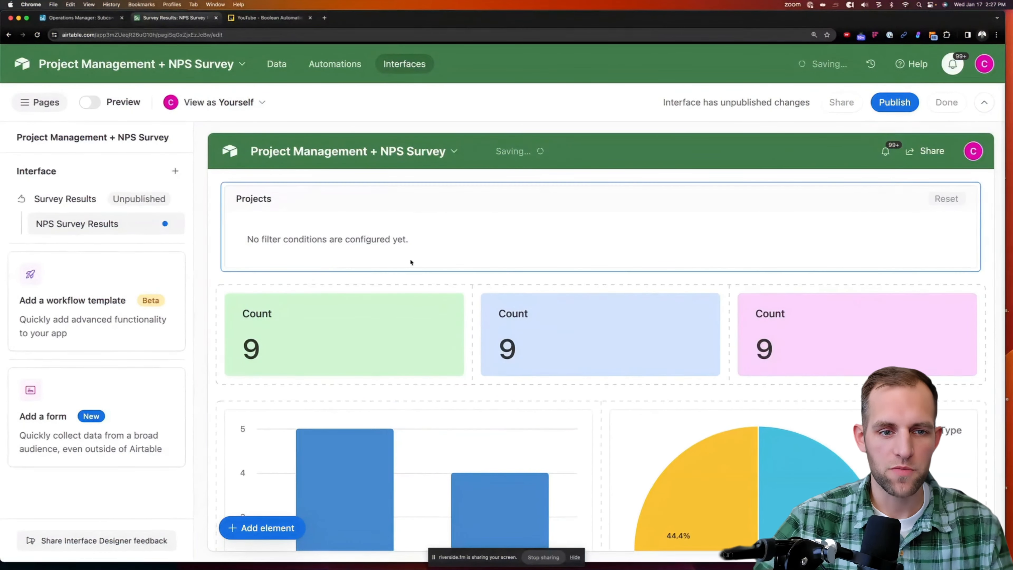
- Limit the green Count element to specific records of the Projects table and add a filter condition to it
scroll(552, 376, "down", 1)
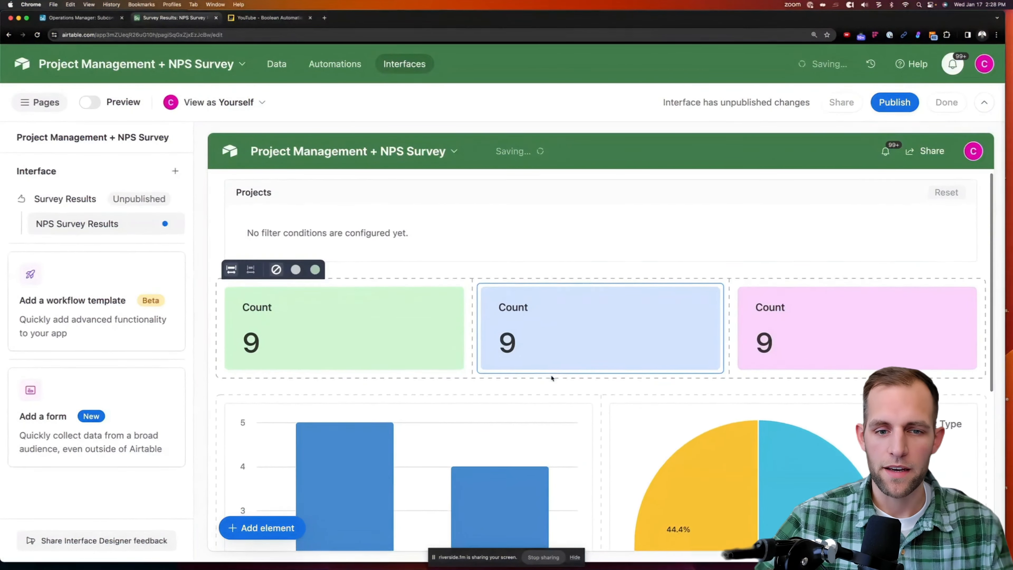
left_click(363, 334)
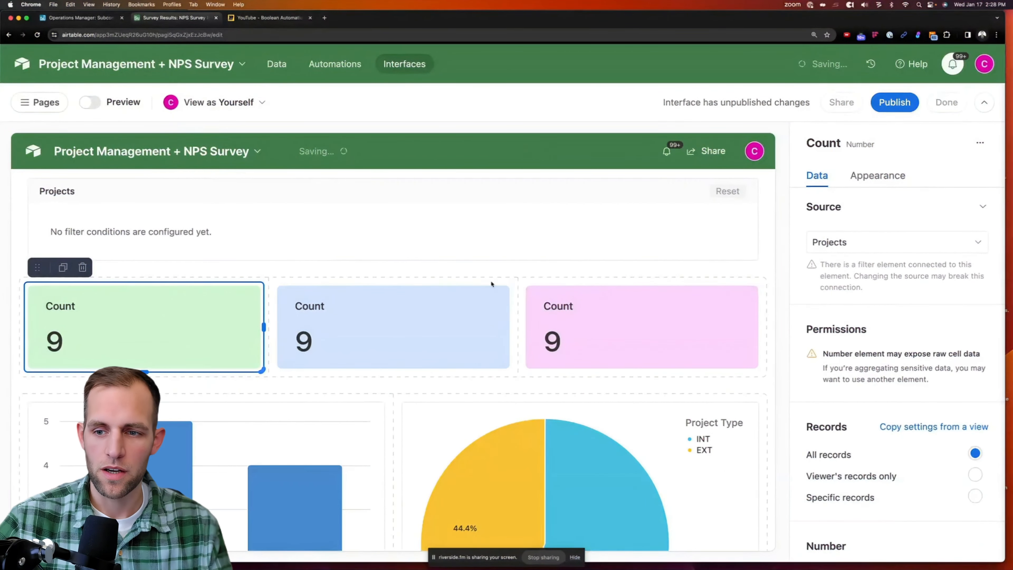
left_click(860, 243)
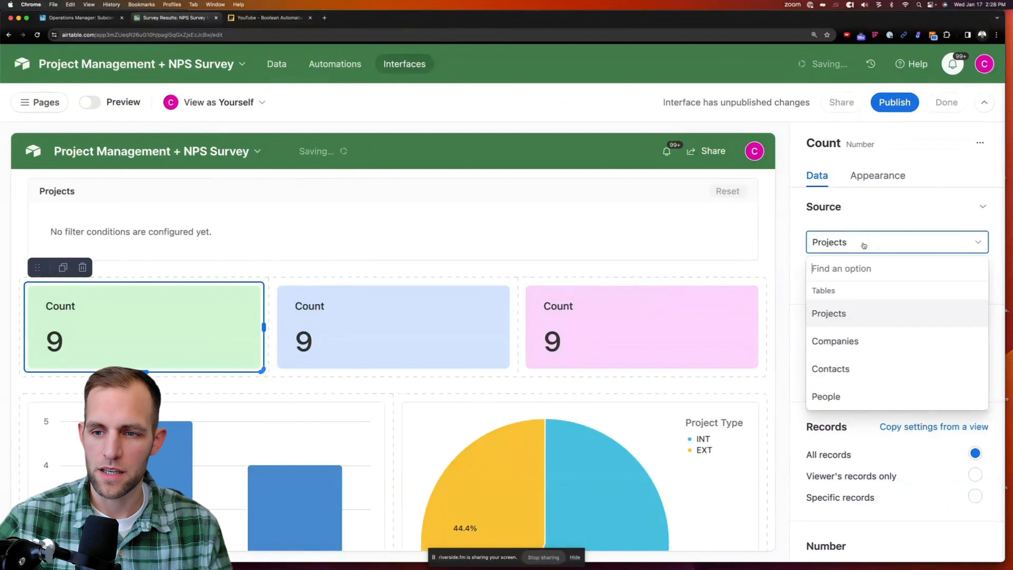
left_click(802, 245)
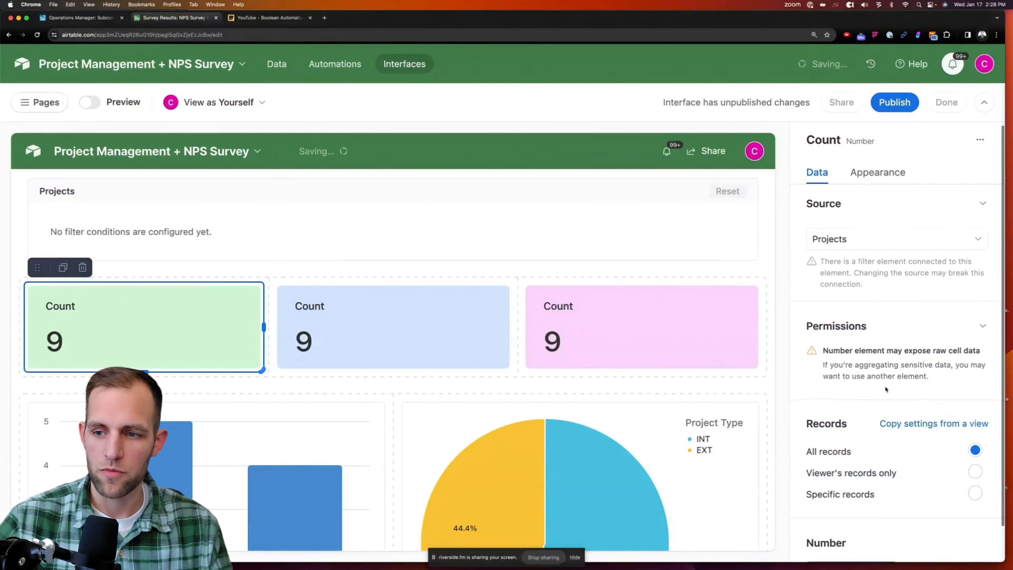
scroll(887, 388, "down", 2)
left_click(975, 458)
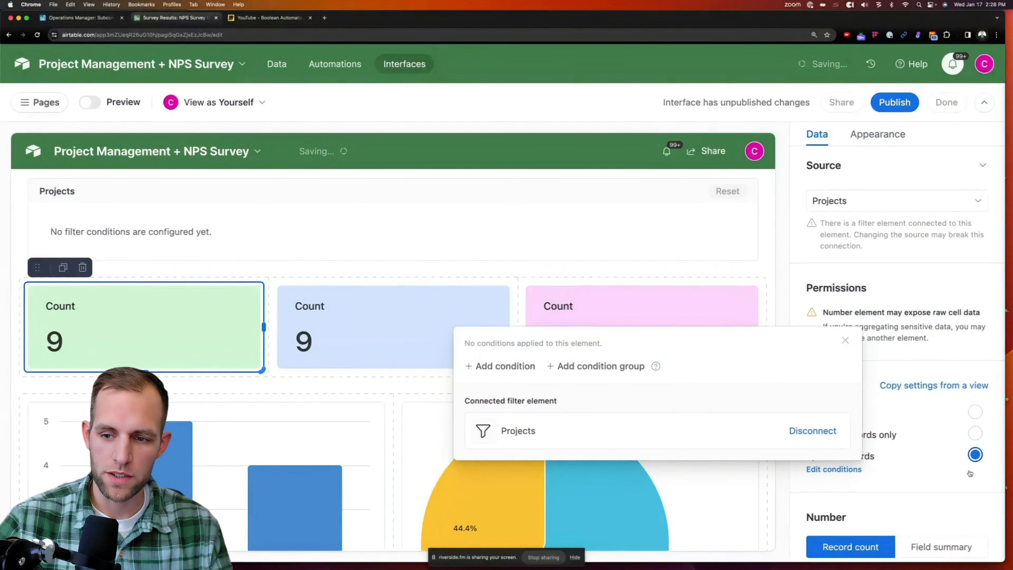
left_click(478, 365)
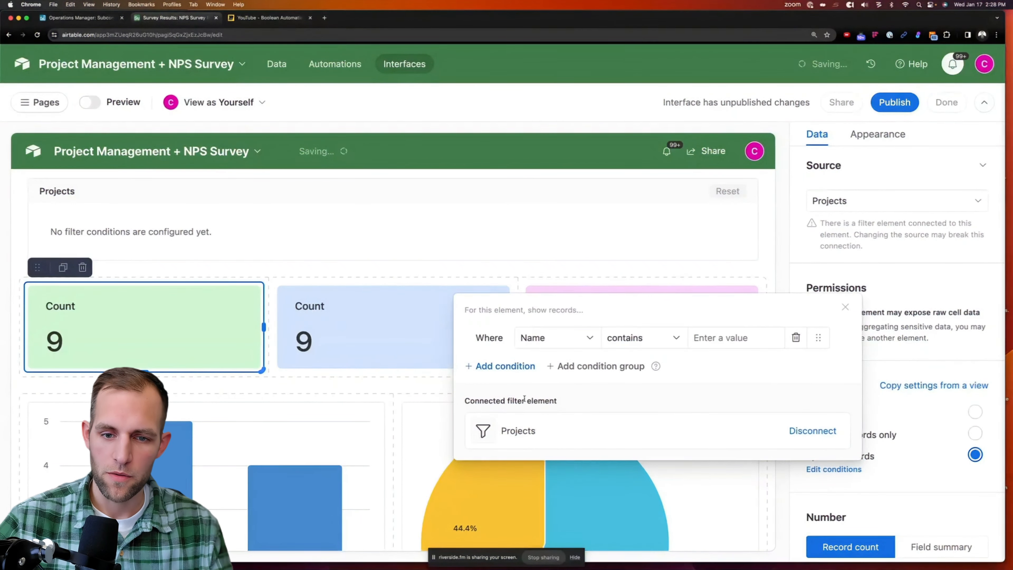
left_click(546, 338)
scroll(612, 445, "down", 3)
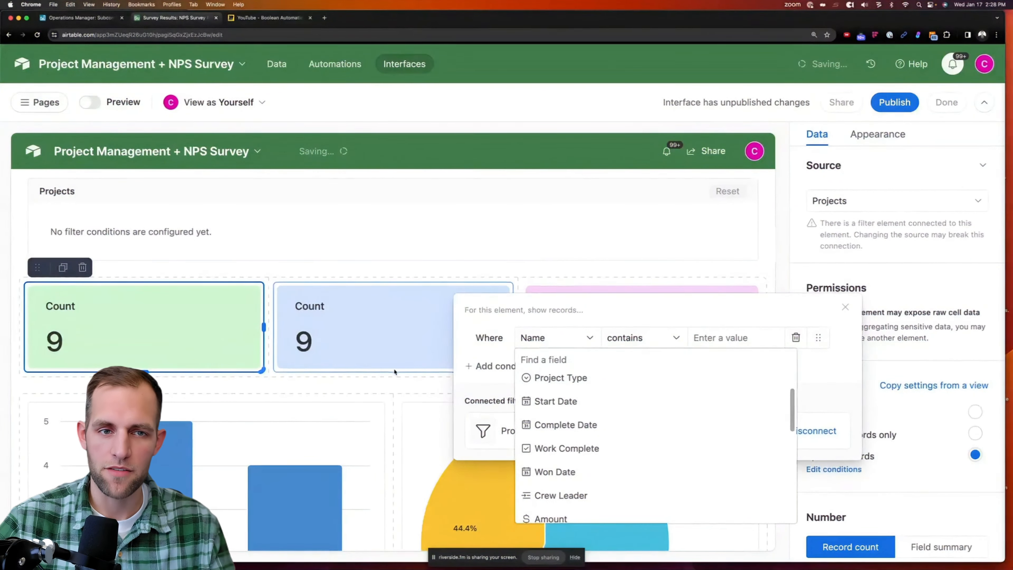
- Duplicate the last record of the Projects table twice in the base's data view
left_click(276, 64)
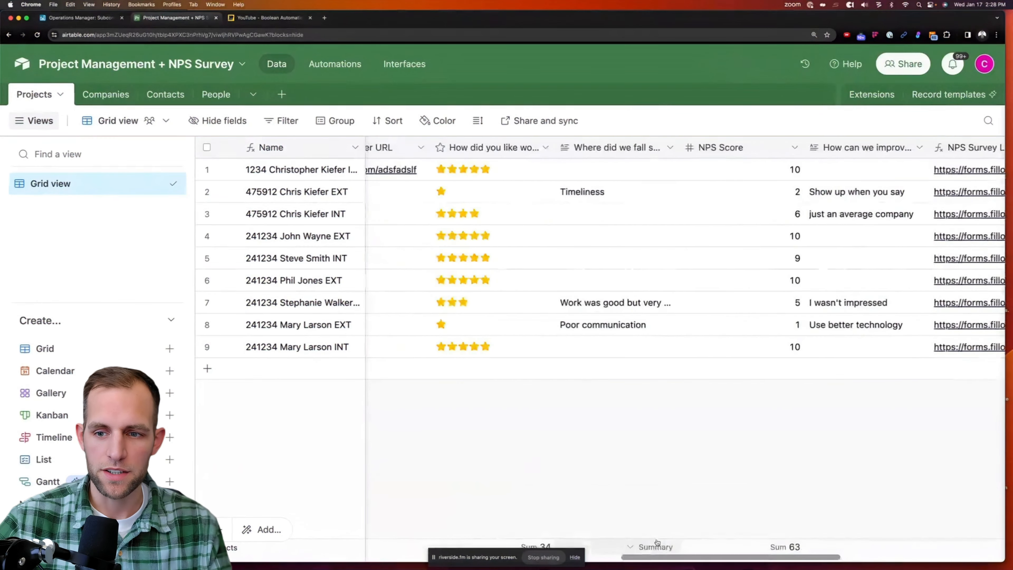
scroll(645, 541, "left", 10)
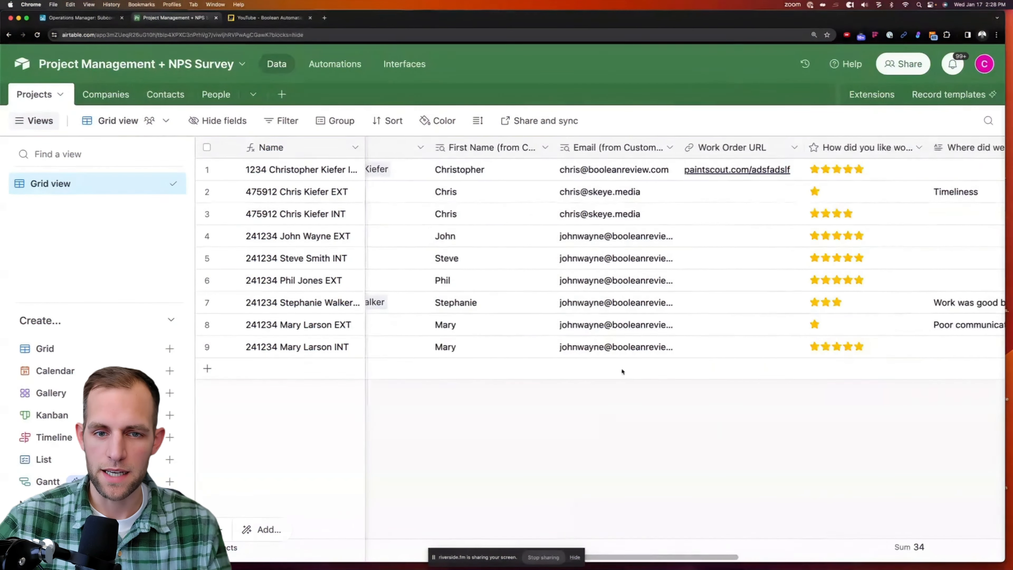
left_click(206, 347)
key("cmd+c")
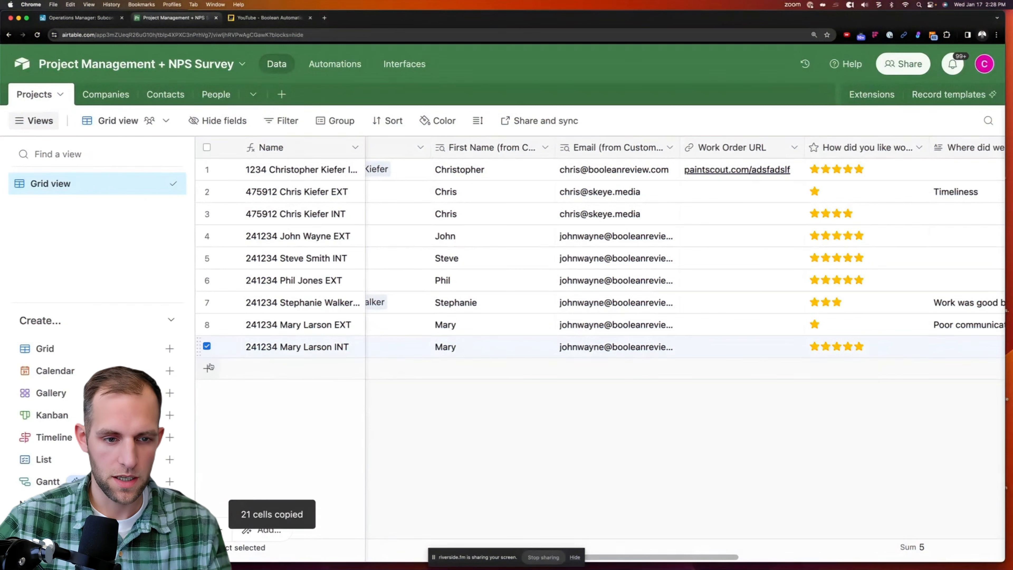
left_click(265, 369)
key("super+v")
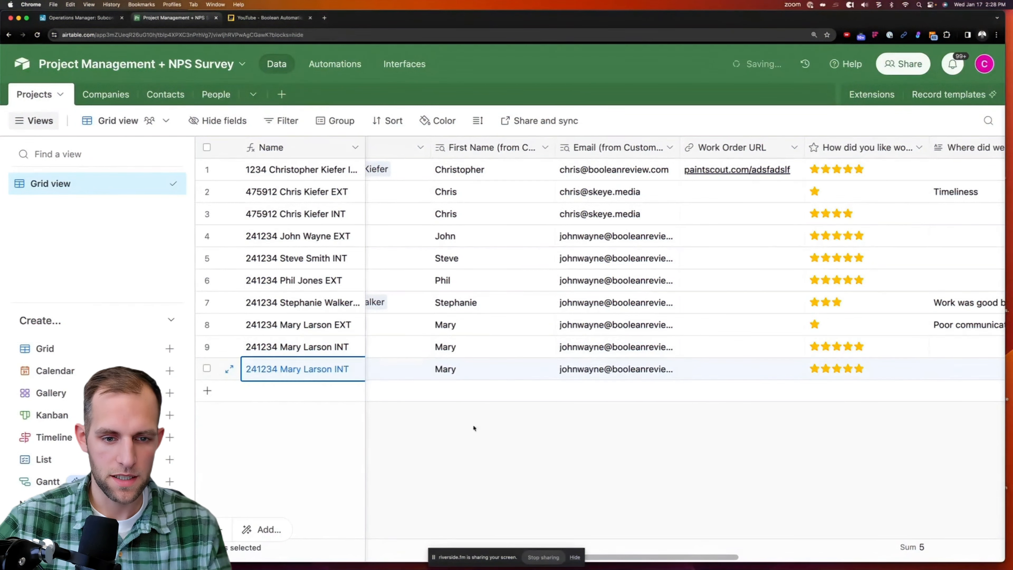
left_click(207, 390)
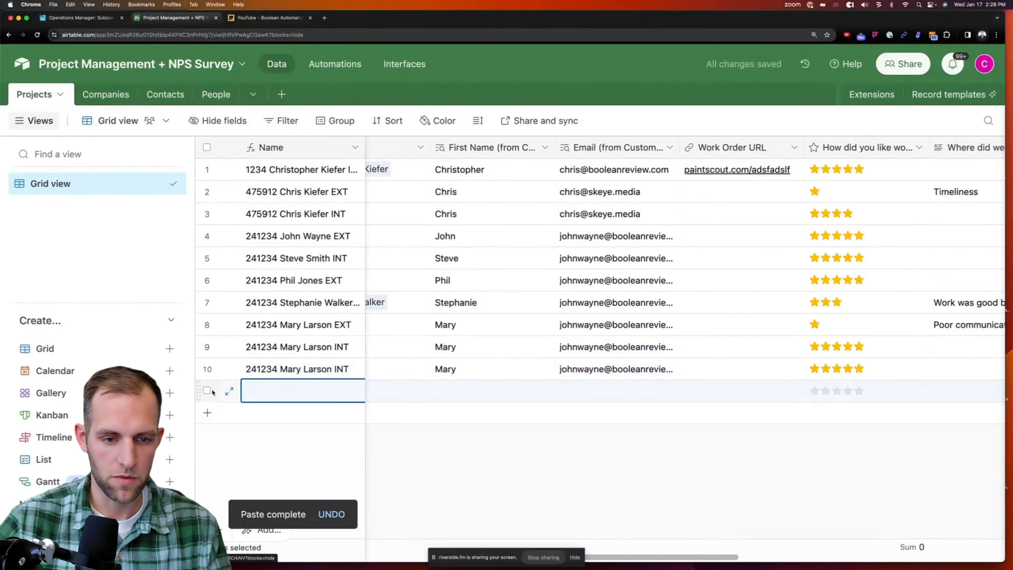
key("super+v")
- Clear the cells from Work Order URL through the survey feedback fields, including rating and NPS Score, in the two duplicated records
scroll(657, 471, "right", 6)
left_click(598, 346)
left_click(598, 369)
left_click_drag(969, 369, 495, 391)
key("Delete")
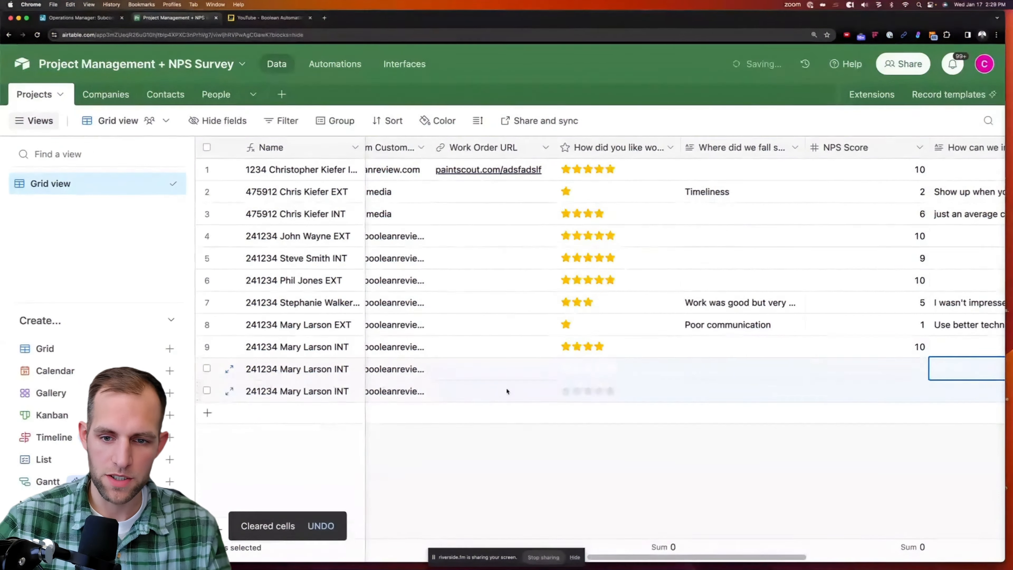
left_click(650, 468)
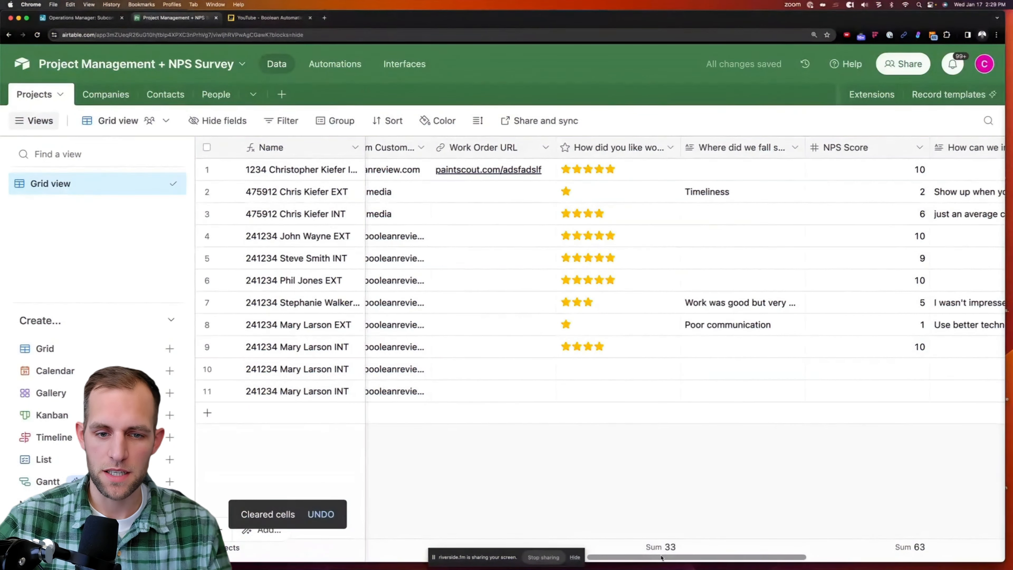
left_click_drag(660, 556, 589, 555)
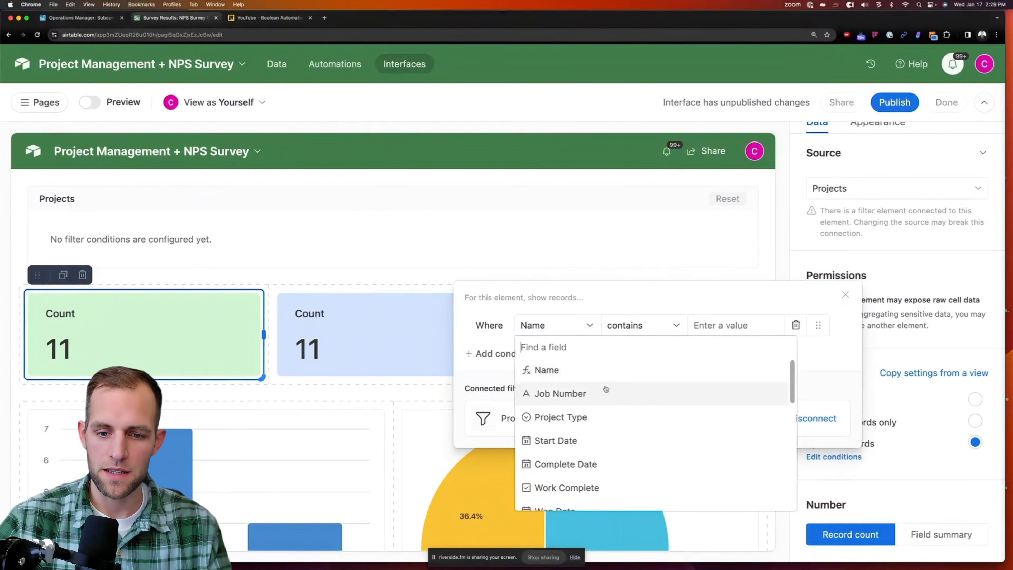
- Set the green Count element's condition to "How did you like working with SwiftHand Painting?" is not empty
scroll(606, 389, "down", 5)
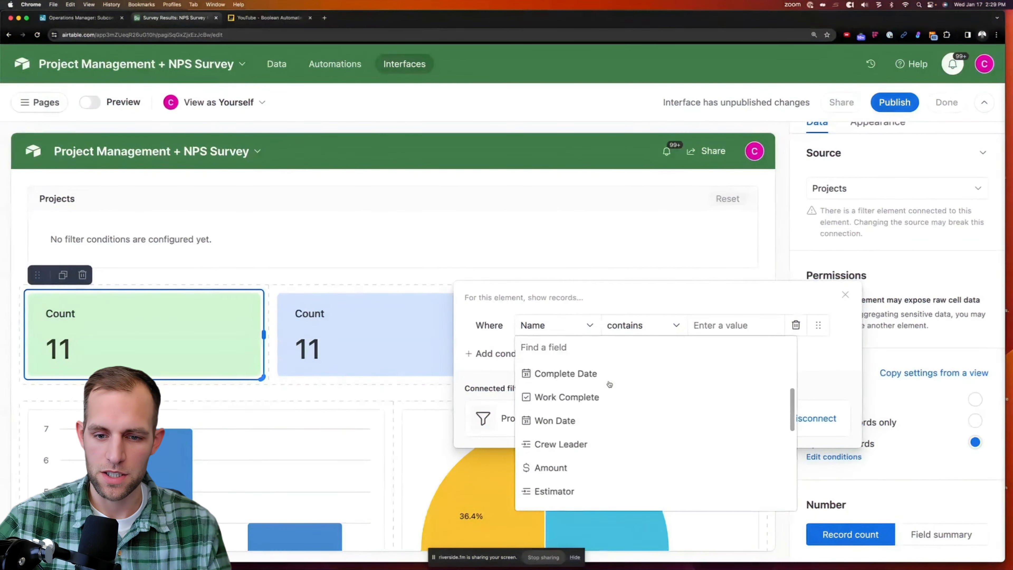
scroll(610, 395, "down", 8)
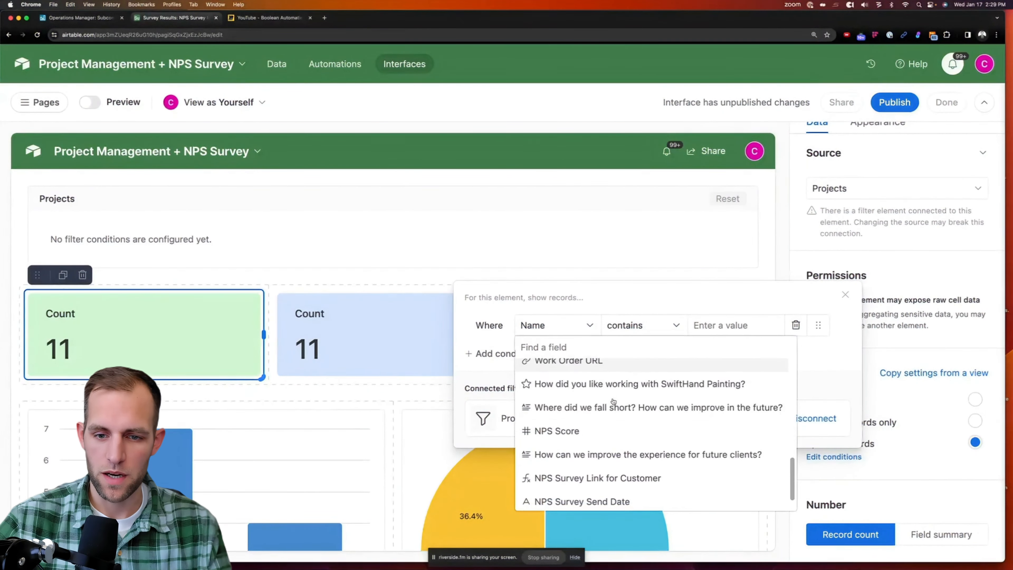
left_click(602, 390)
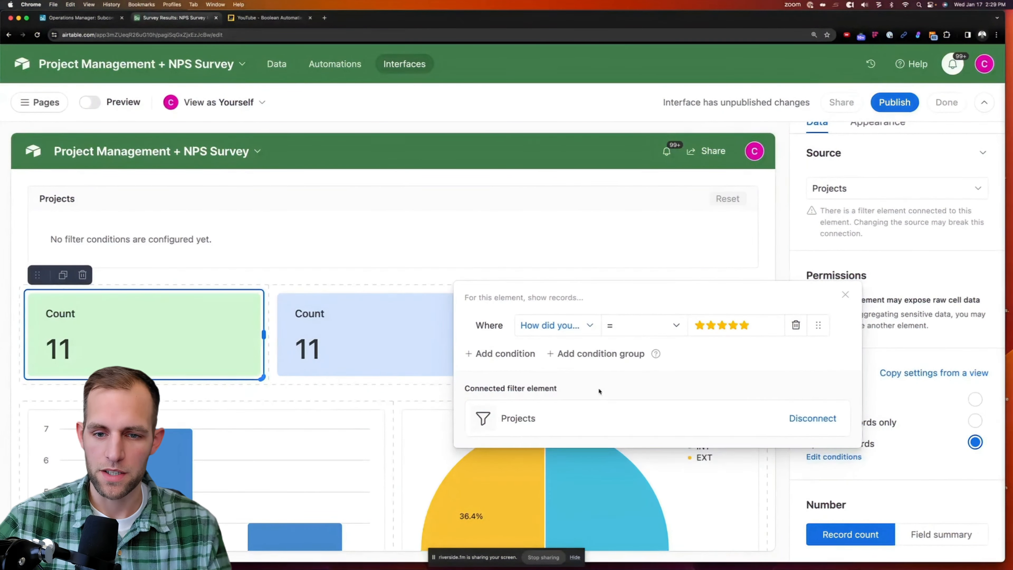
left_click(631, 334)
scroll(631, 379, "down", 1)
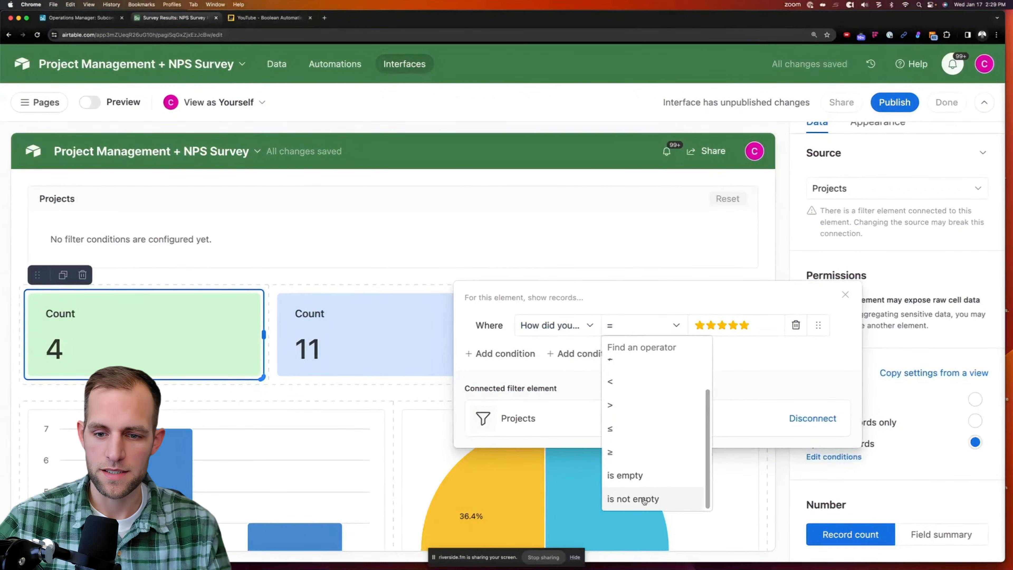
left_click(634, 497)
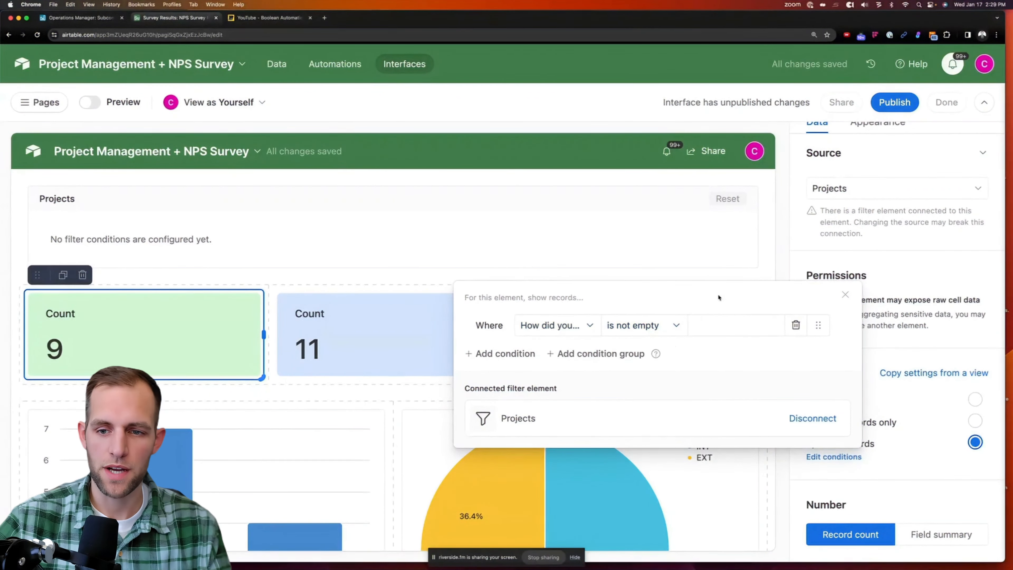
left_click(844, 293)
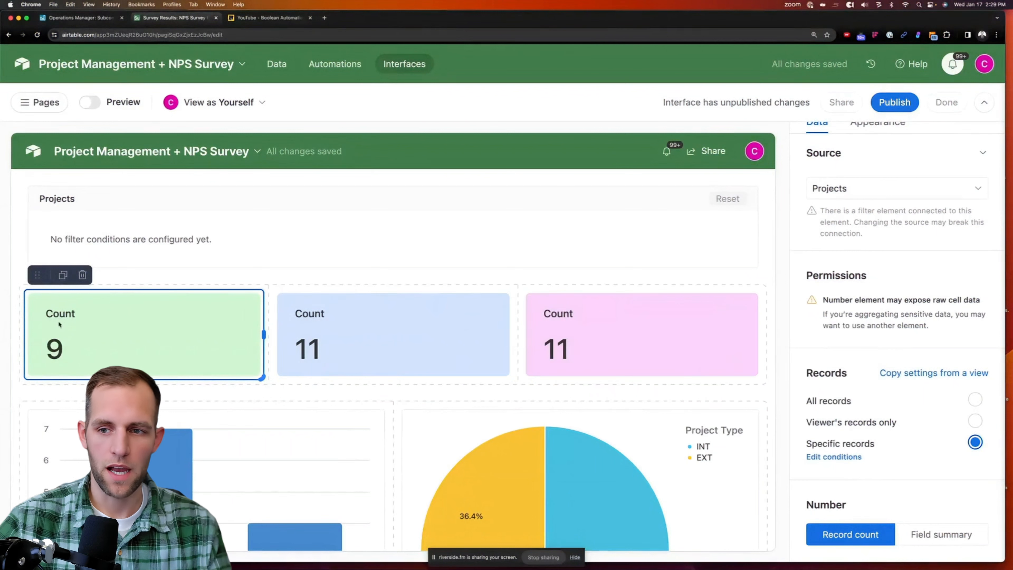
- Rename the green Count element to "Survey Completed"
scroll(984, 342, "up", 2)
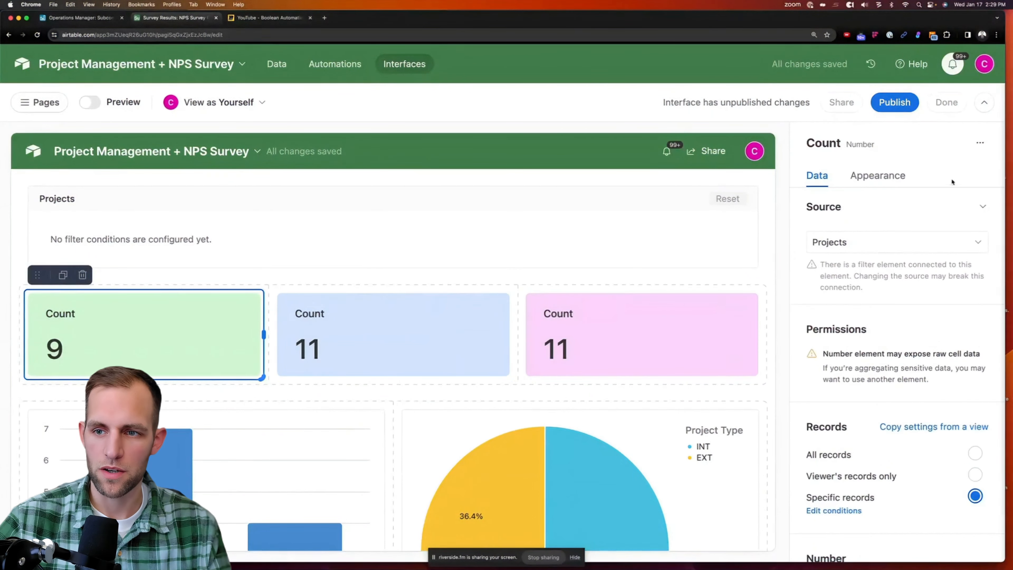
left_click(980, 144)
left_click(868, 176)
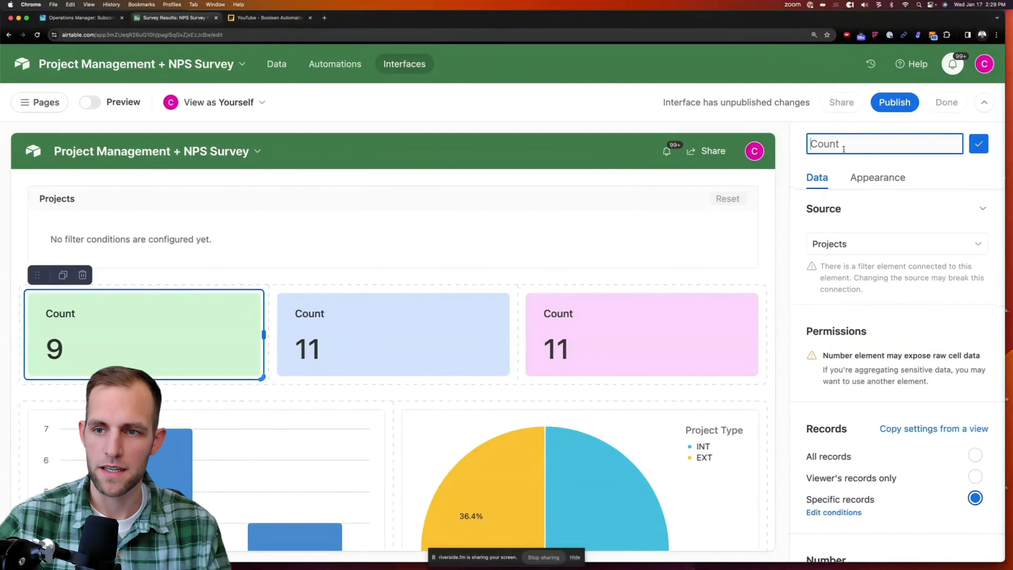
key("super+a")
type("NPS")
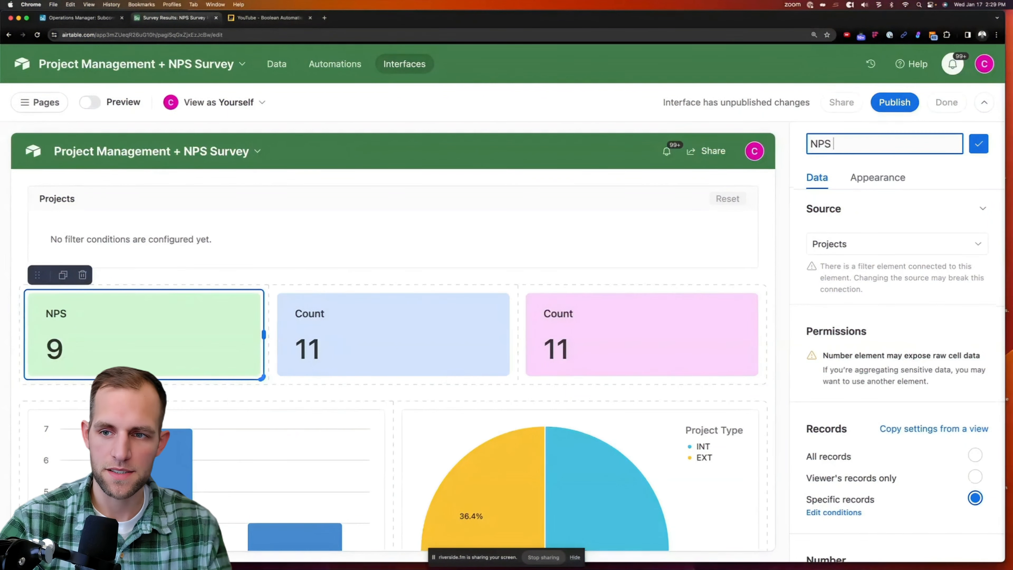
key("super+a")
type("Survey ")
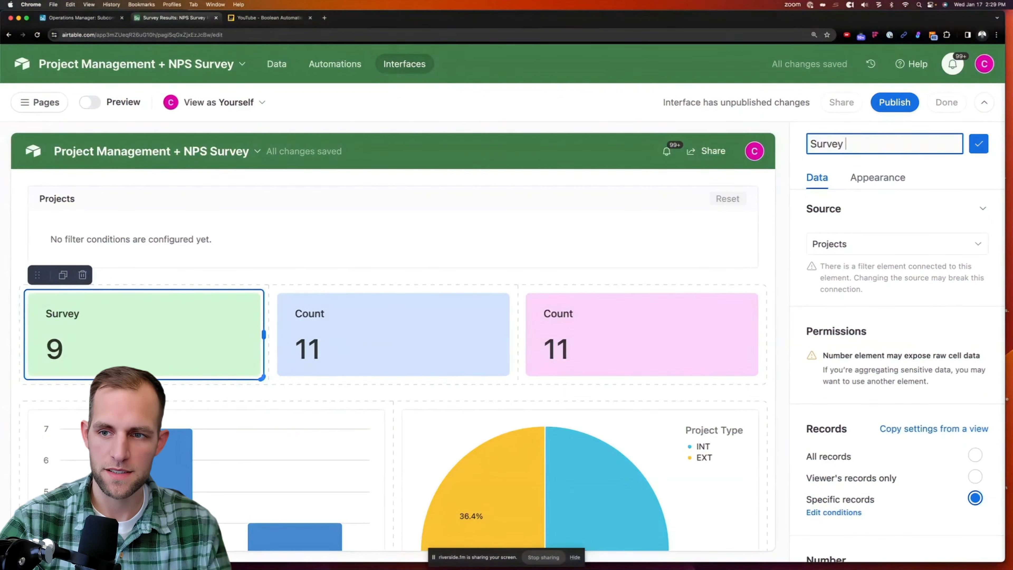
type("Completed")
key("Return")
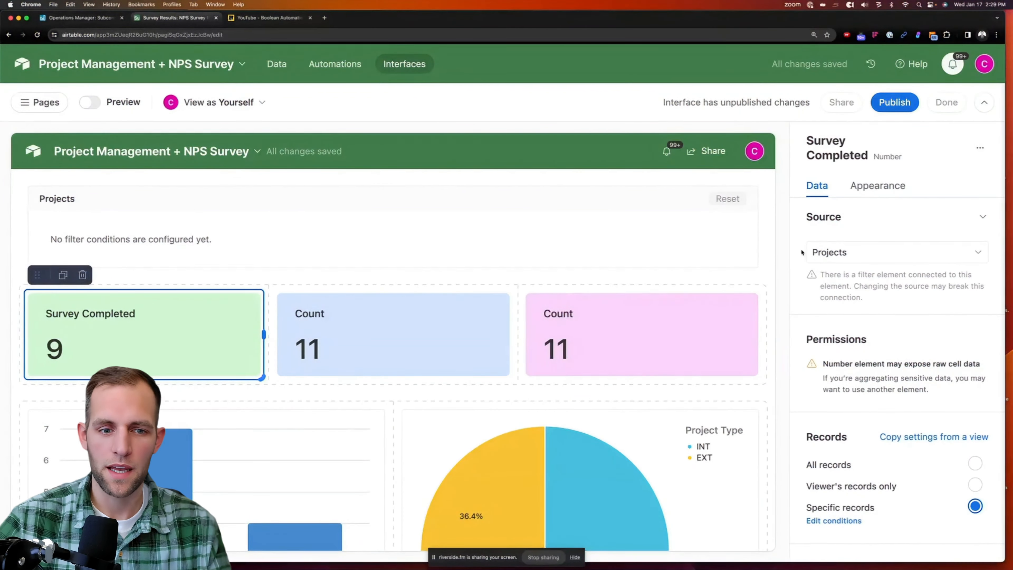
- Rename the blue Count element to "Total Projects"
left_click(424, 321)
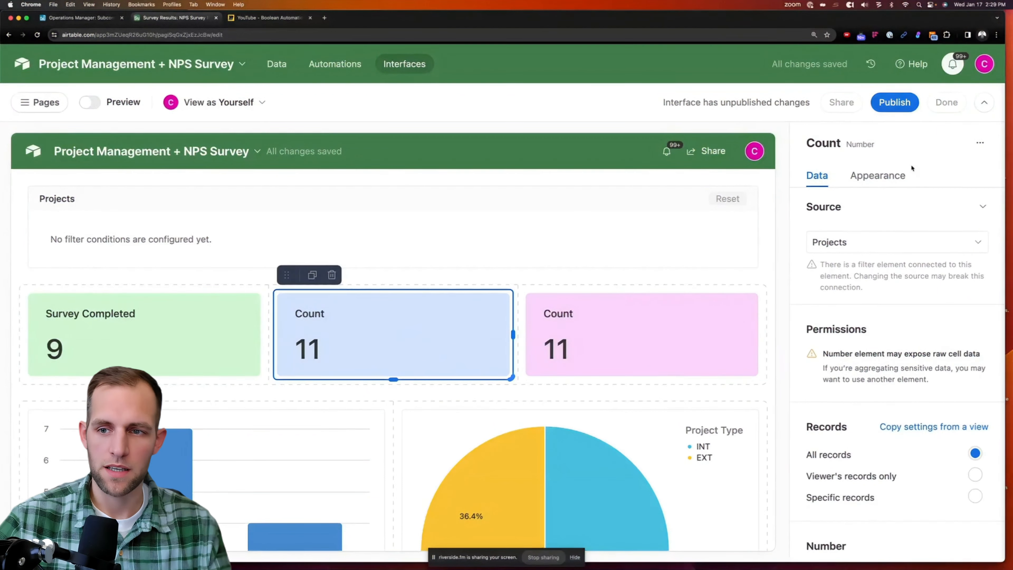
left_click(894, 142)
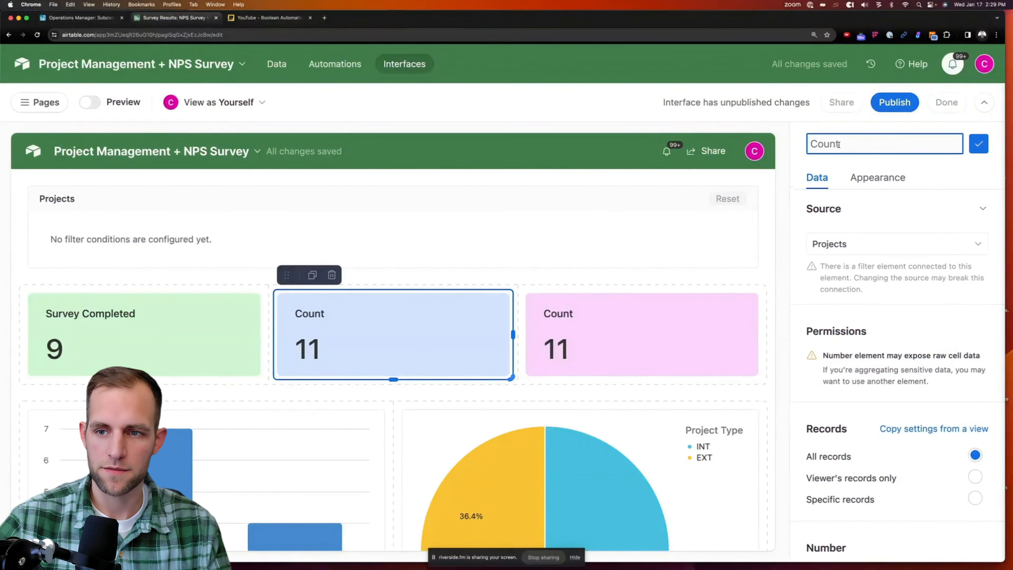
type("Total Projects")
key("Return")
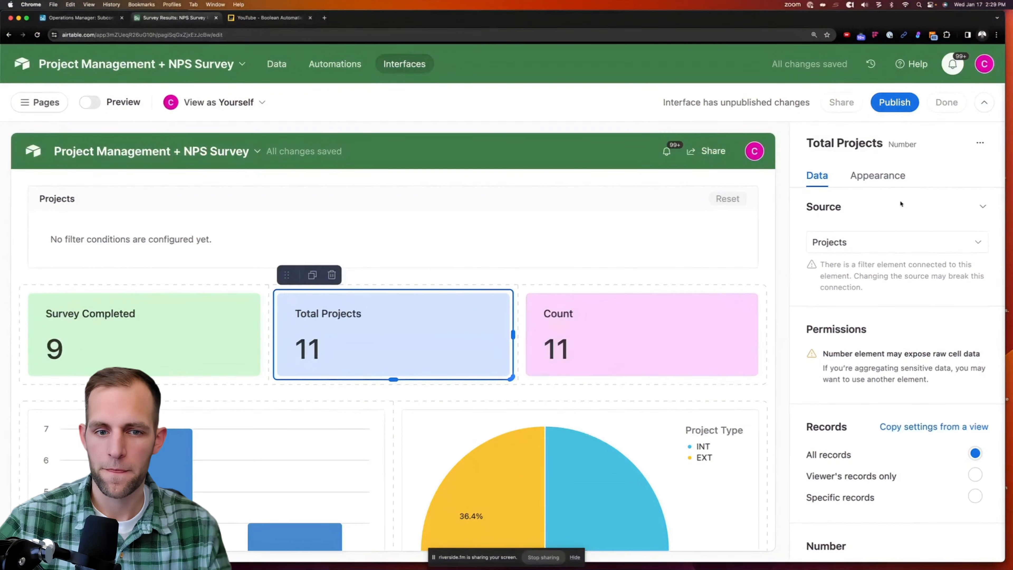
- Restrict the pink Count element to specific records and add a filter condition
left_click(719, 327)
scroll(874, 402, "down", 2)
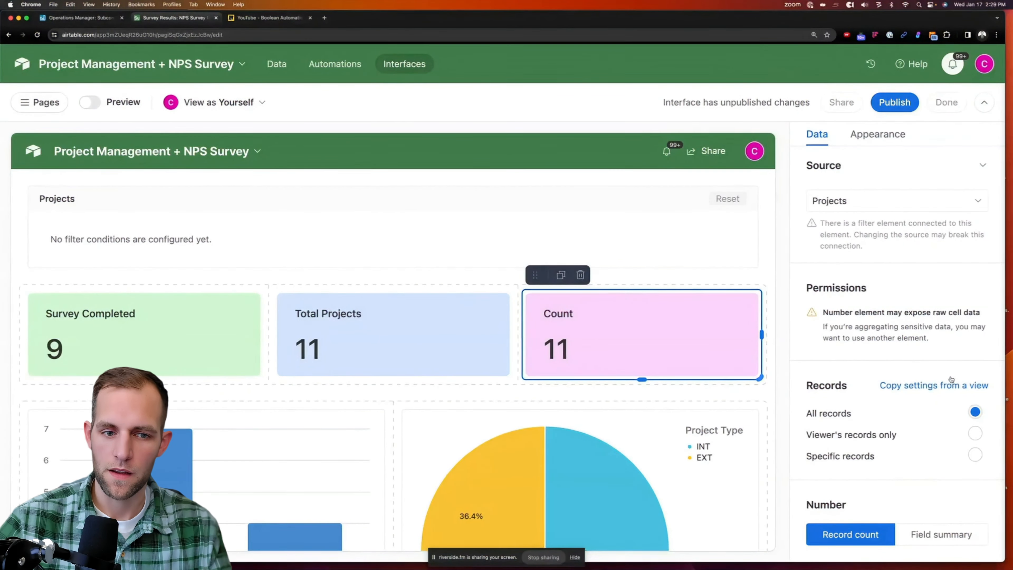
left_click(974, 454)
left_click(525, 368)
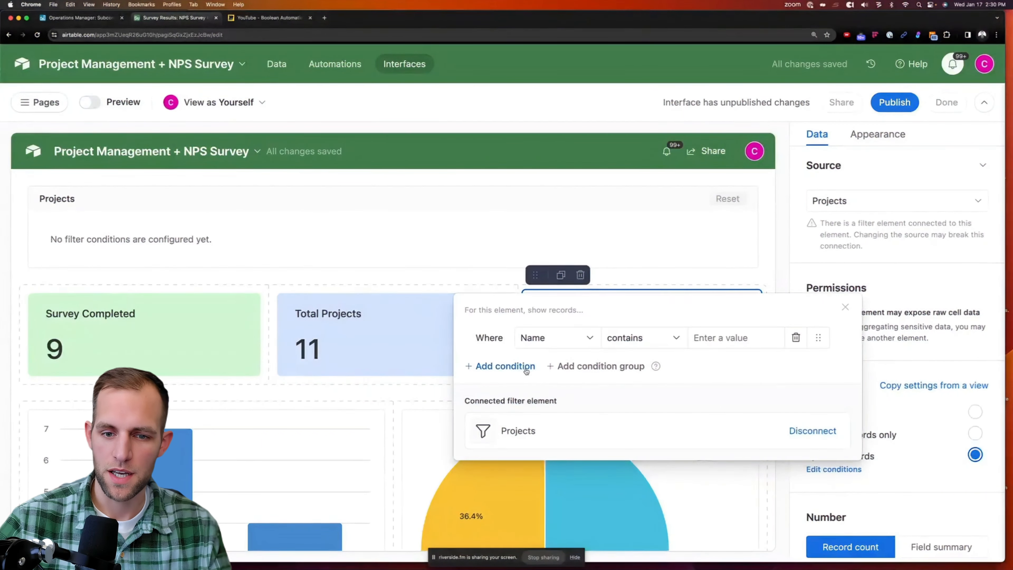
- Set the pink Count element's condition to NPS Score > 8
left_click(582, 337)
scroll(638, 431, "down", 5)
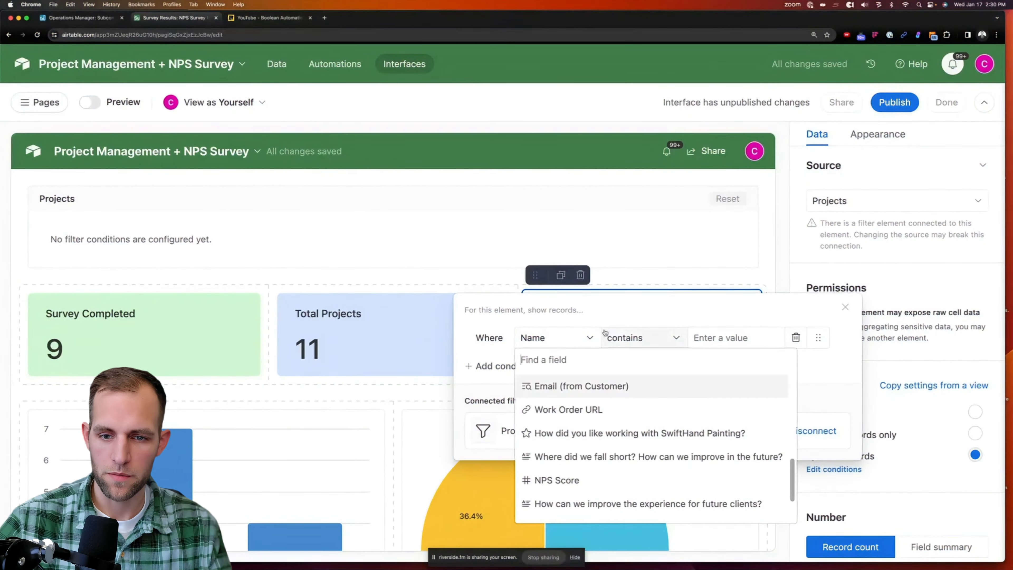
scroll(610, 446, "down", 2)
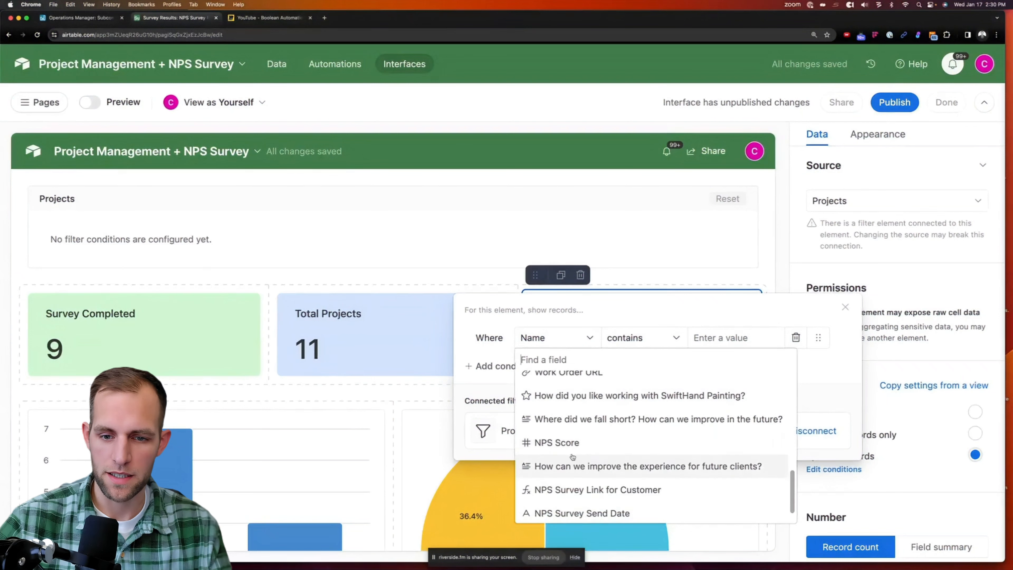
left_click(562, 439)
left_click(637, 338)
left_click(714, 337)
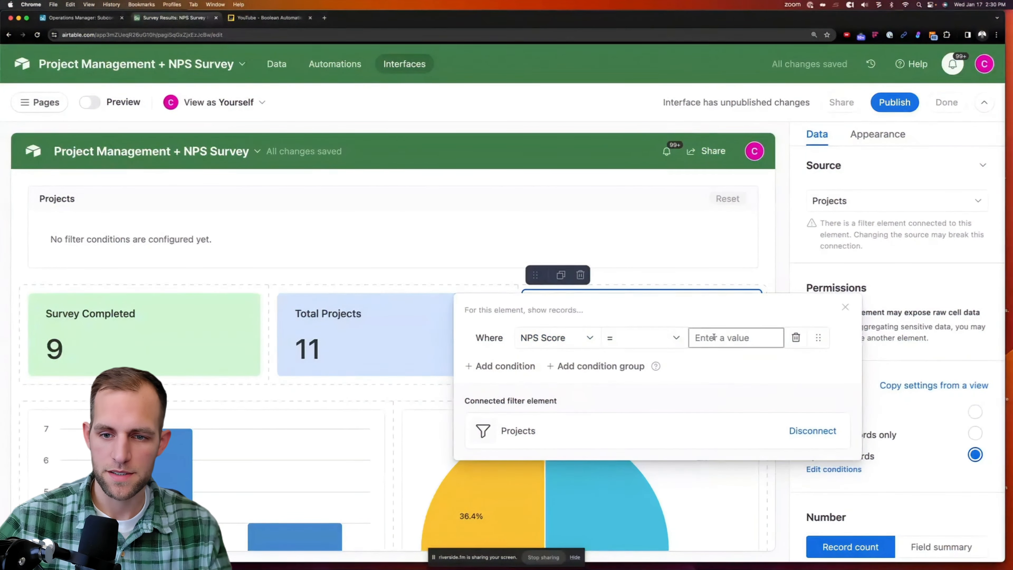
left_click(622, 341)
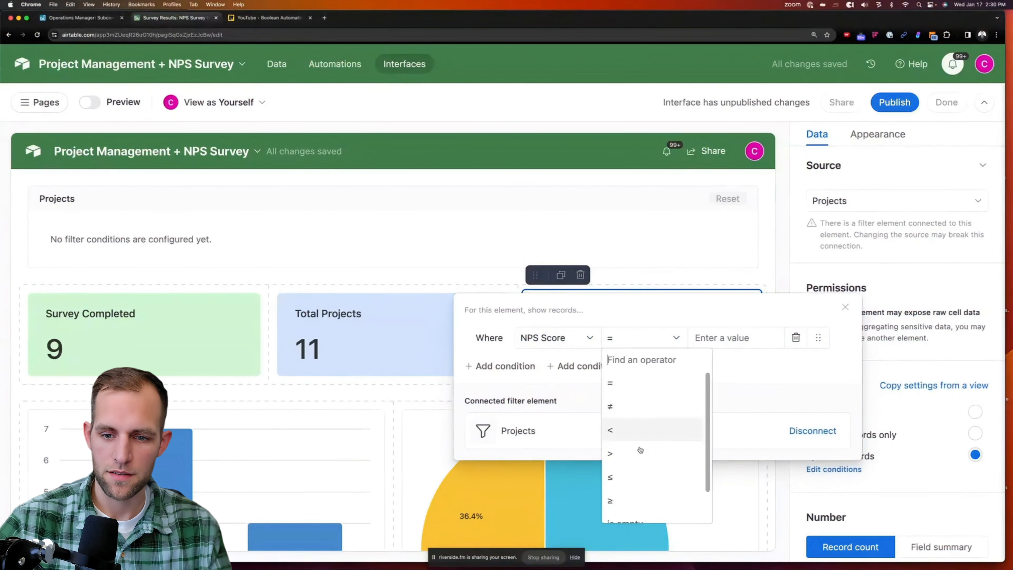
left_click(618, 449)
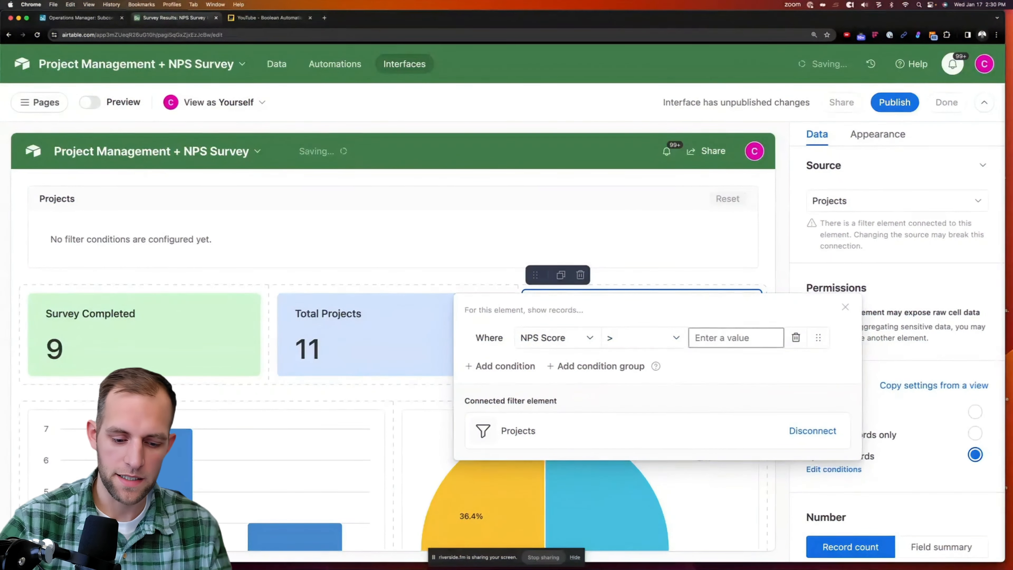
type("8")
- Add a second condition requiring "How did you like working with SwiftHand Painting?" > 4 stars
left_click(515, 366)
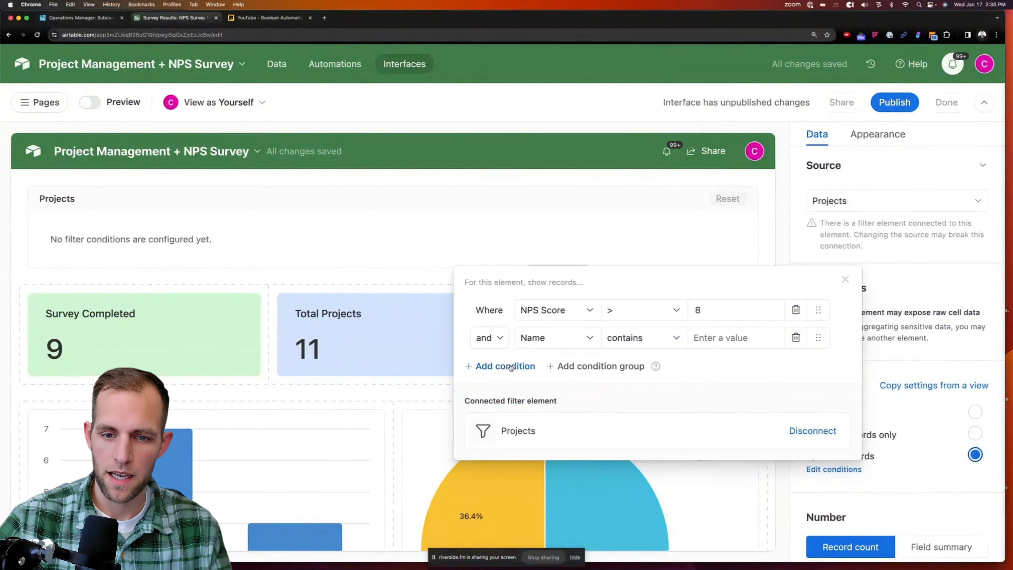
left_click(534, 339)
scroll(576, 439, "down", 3)
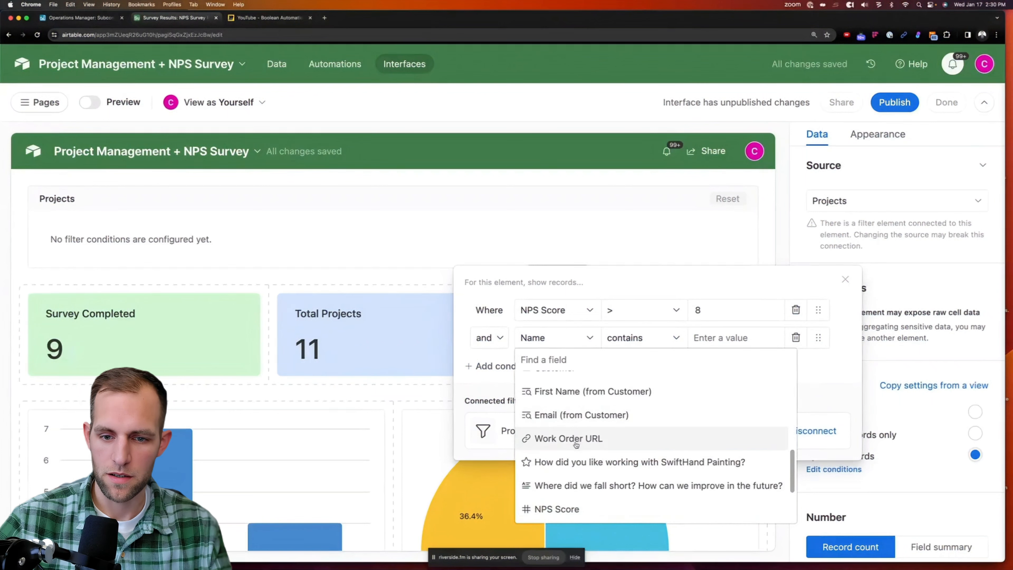
left_click(578, 463)
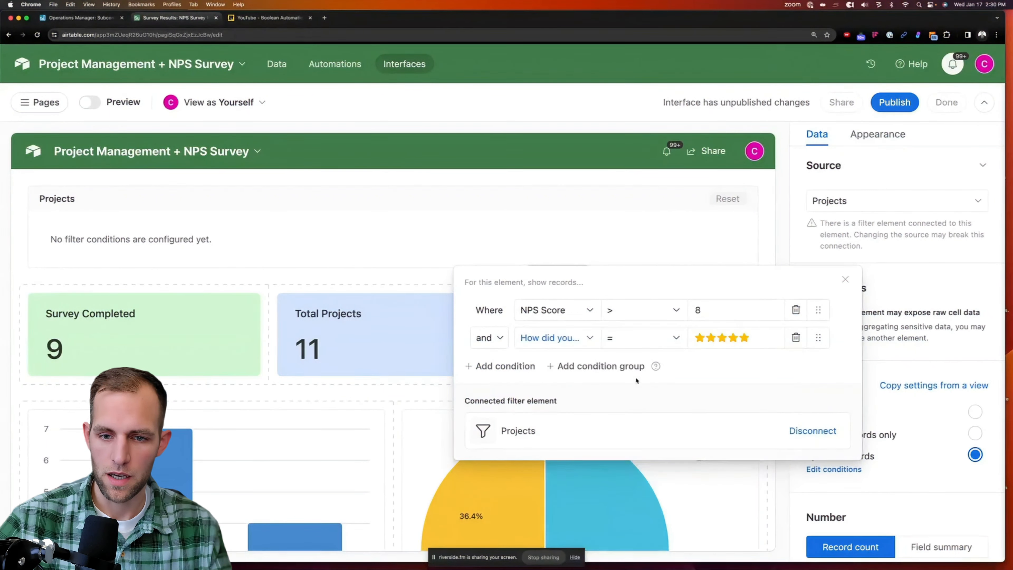
left_click(684, 338)
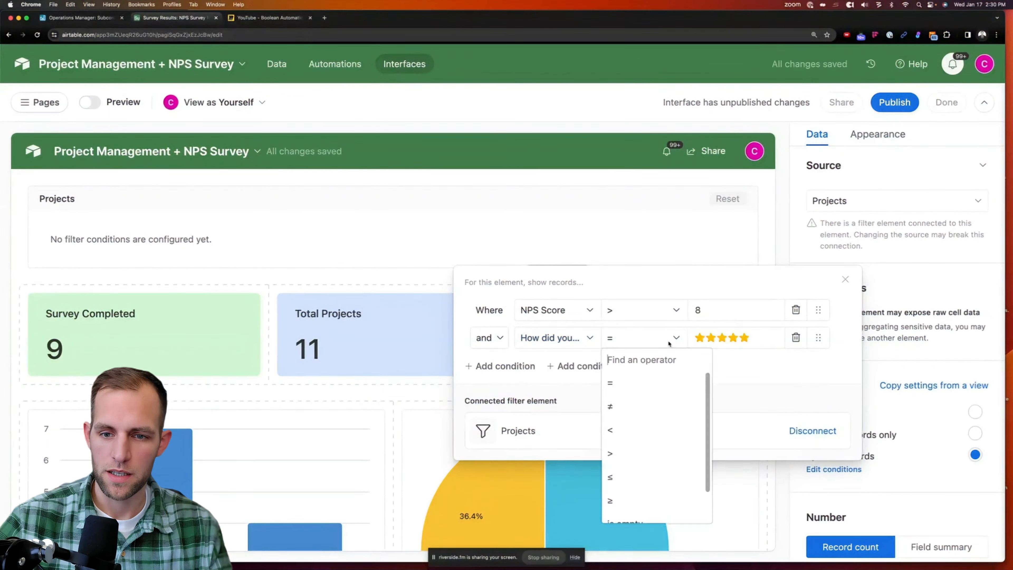
left_click(620, 435)
left_click(623, 338)
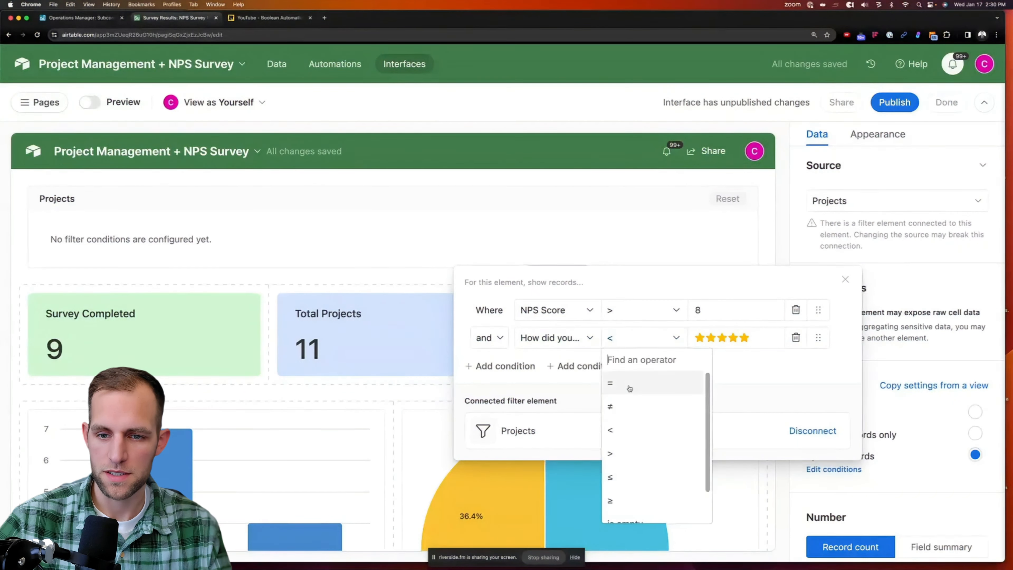
left_click(626, 450)
left_click(732, 337)
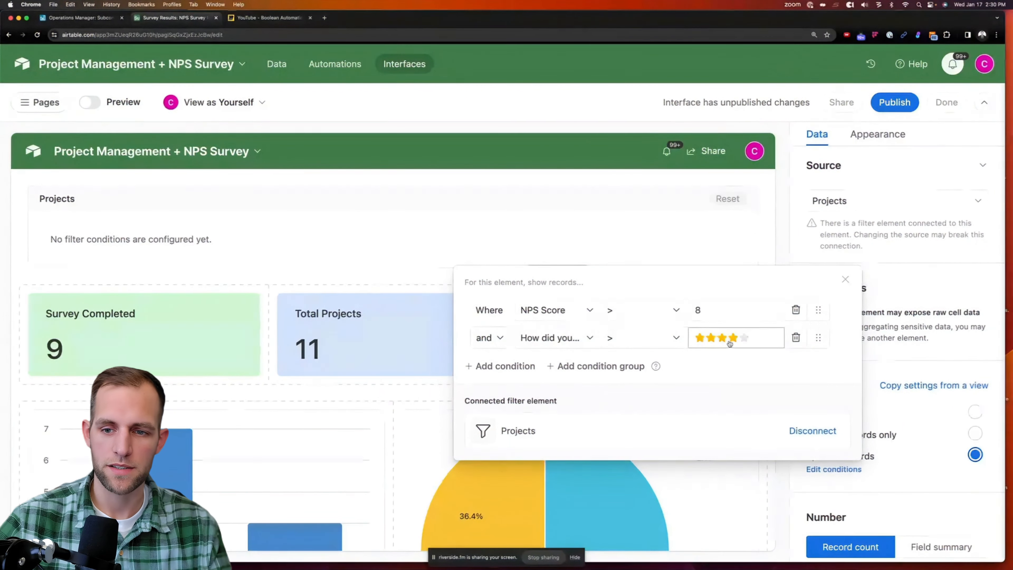
- Change the operators of both the rating condition and the NPS Score condition to ≥
left_click(650, 341)
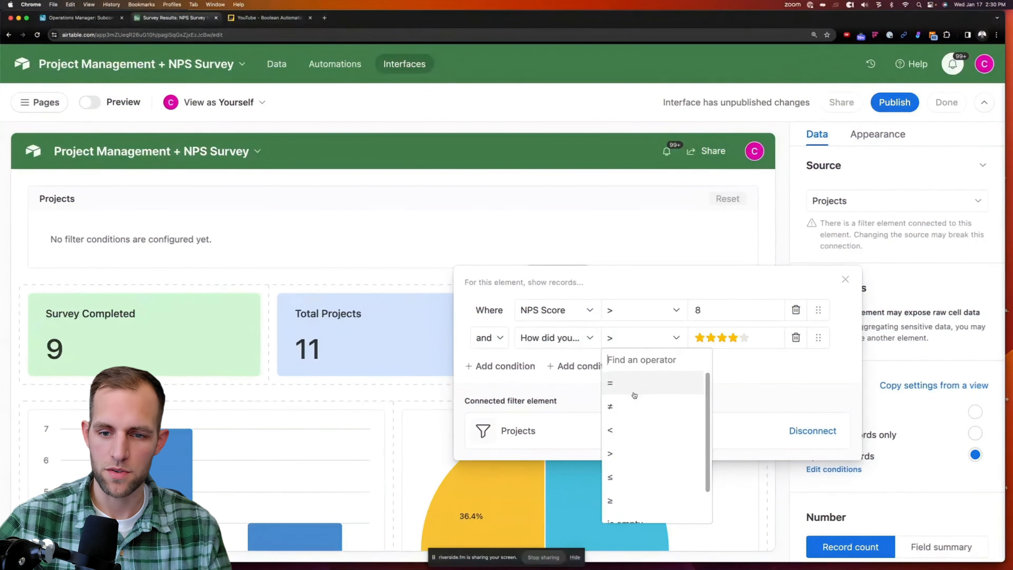
left_click(616, 501)
left_click(634, 313)
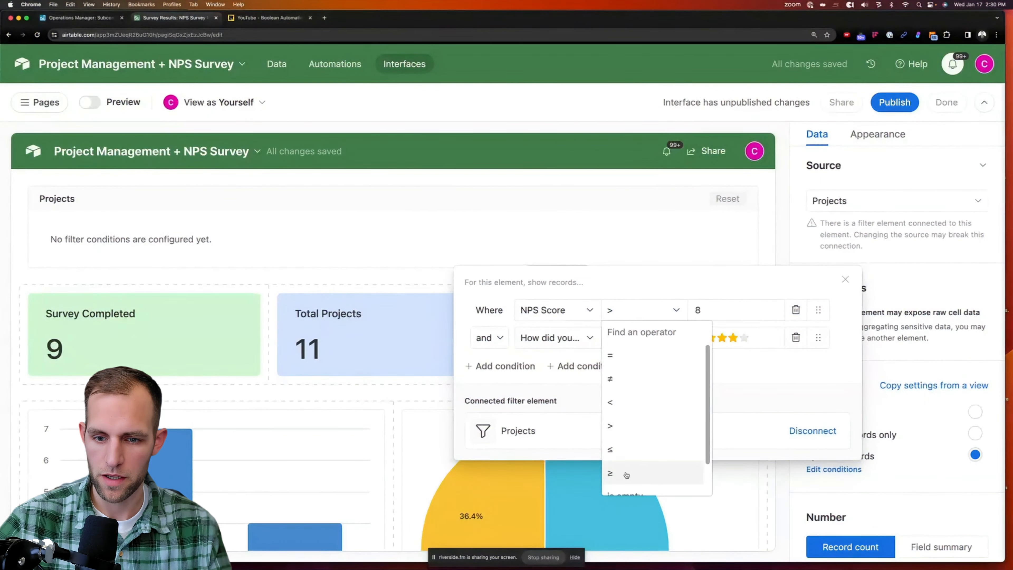
left_click(615, 473)
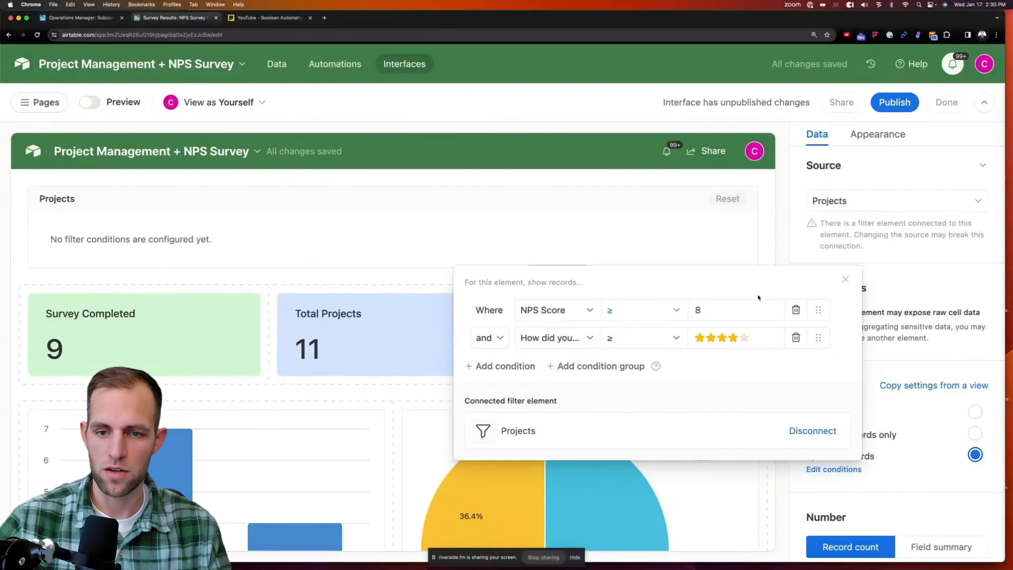
left_click(845, 280)
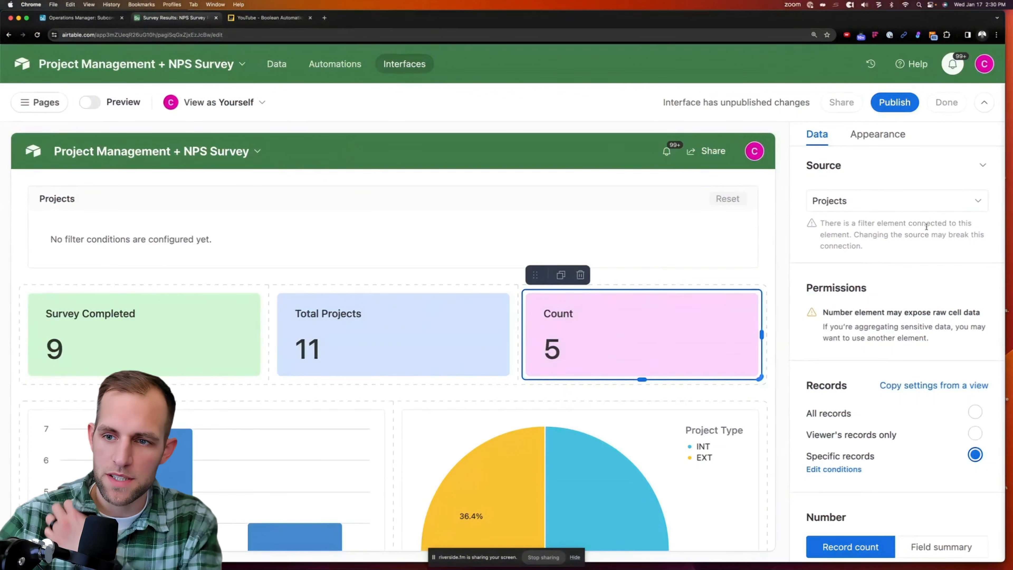
- Rename the pink Count element to "Positive Feedback"
scroll(926, 226, "up", 2)
left_click(853, 145)
type("Po")
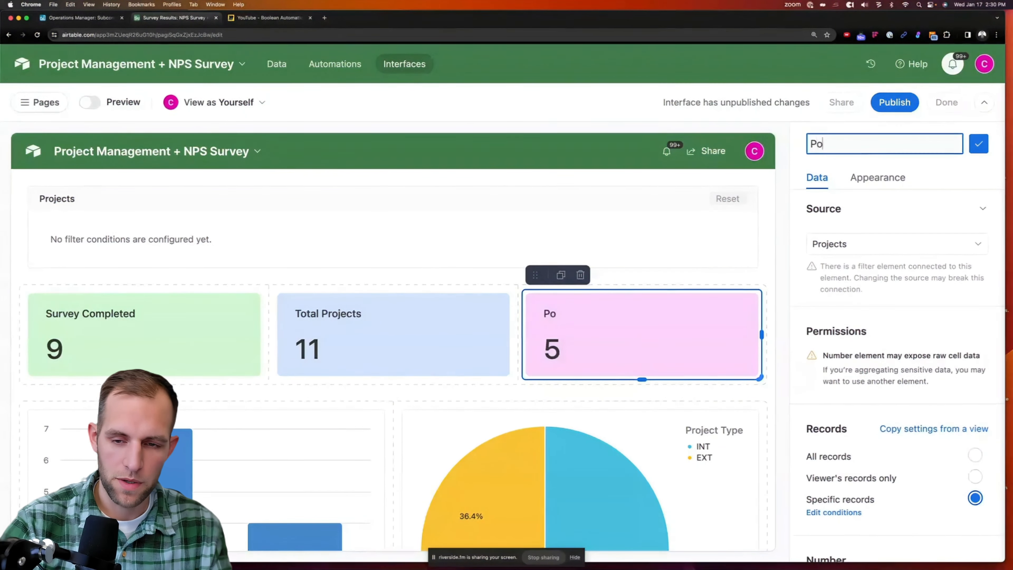
type("sitive Feedback")
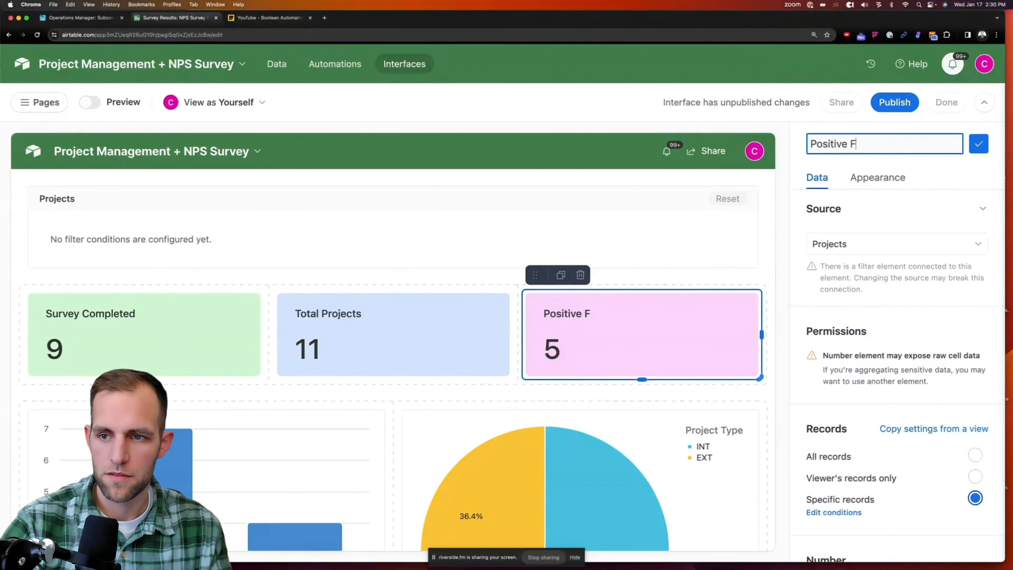
left_click(979, 145)
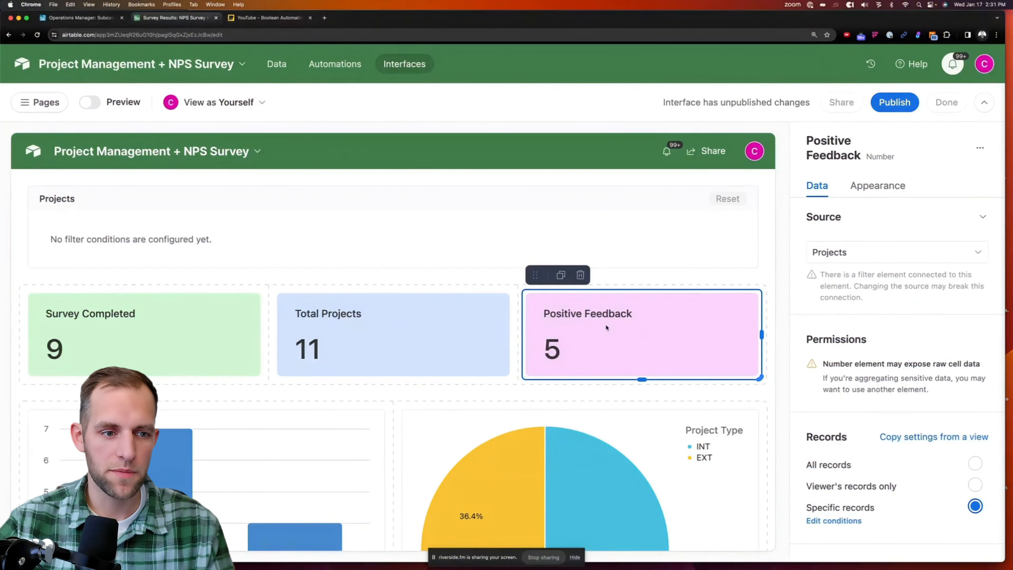
- Add a Crew Leader "has any of" condition with no value to the Projects filter element
scroll(603, 330, "down", 5)
scroll(603, 330, "up", 5)
left_click(170, 226)
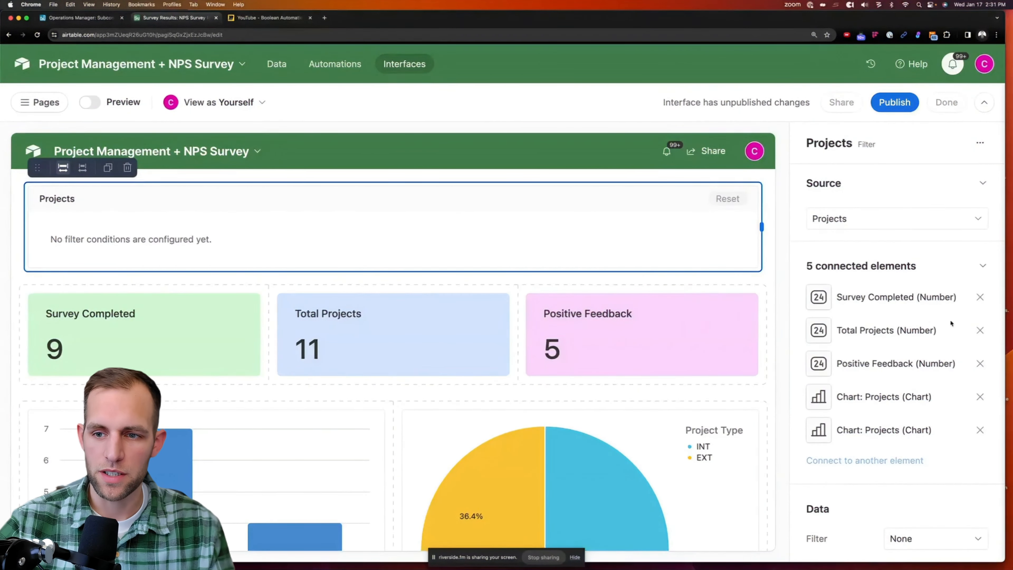
scroll(950, 323, "down", 3)
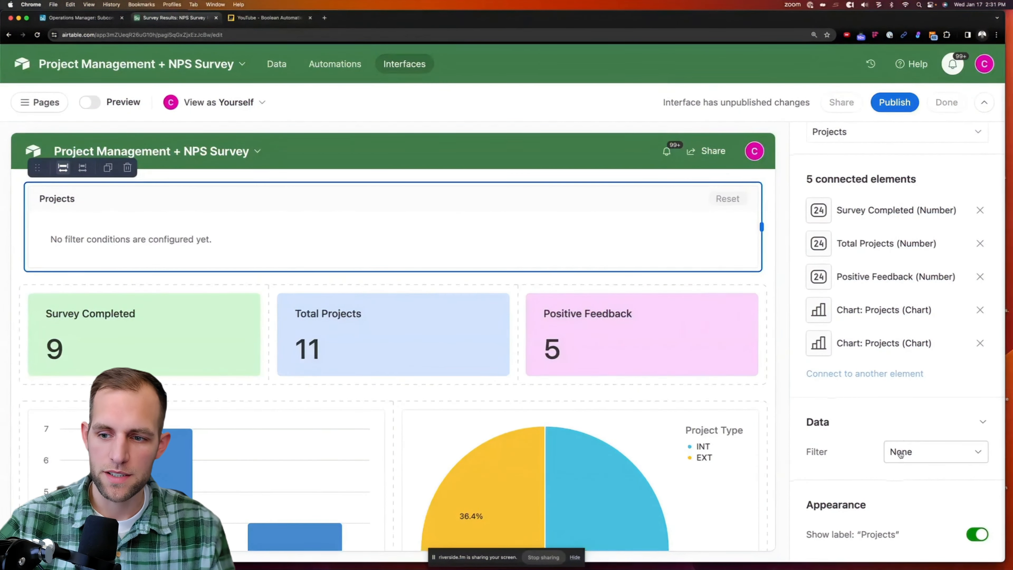
left_click(900, 454)
left_click(631, 386)
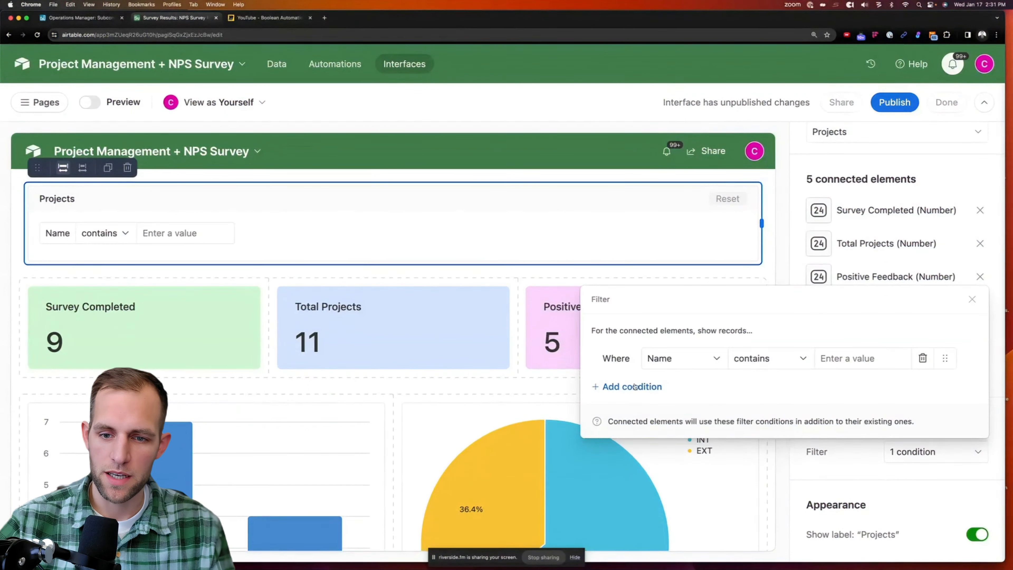
left_click(682, 358)
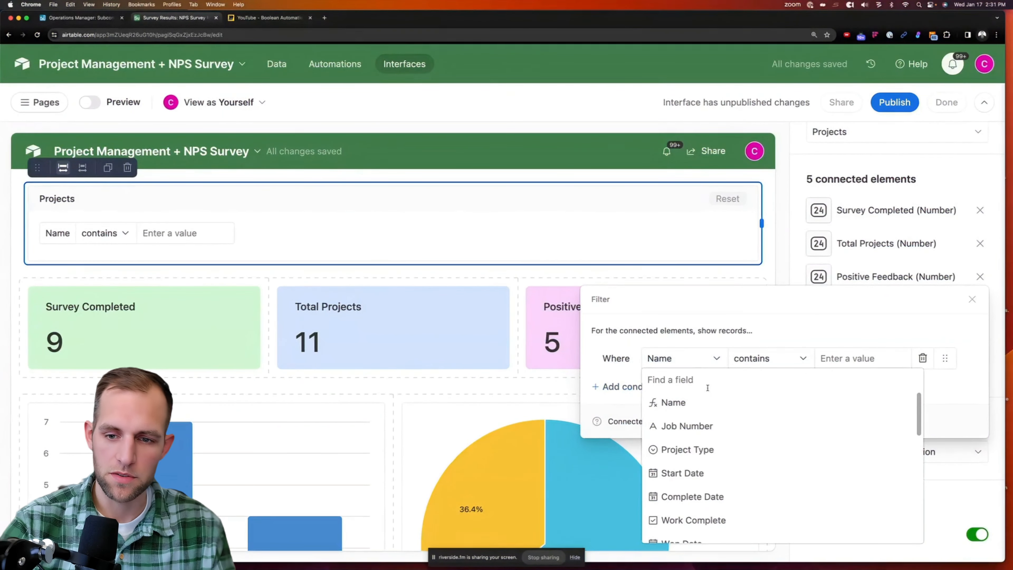
scroll(703, 403, "down", 3)
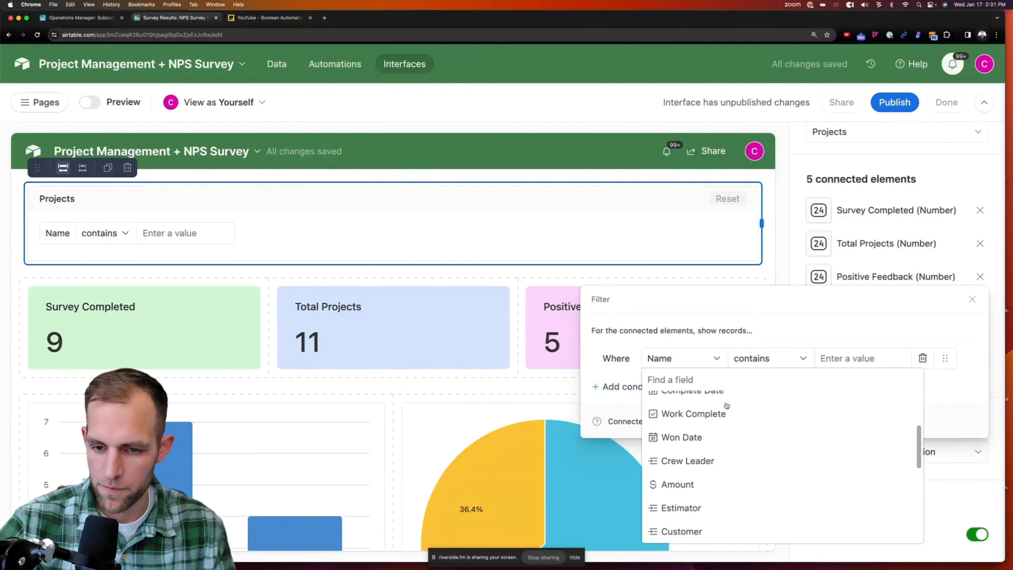
left_click(702, 449)
left_click(701, 358)
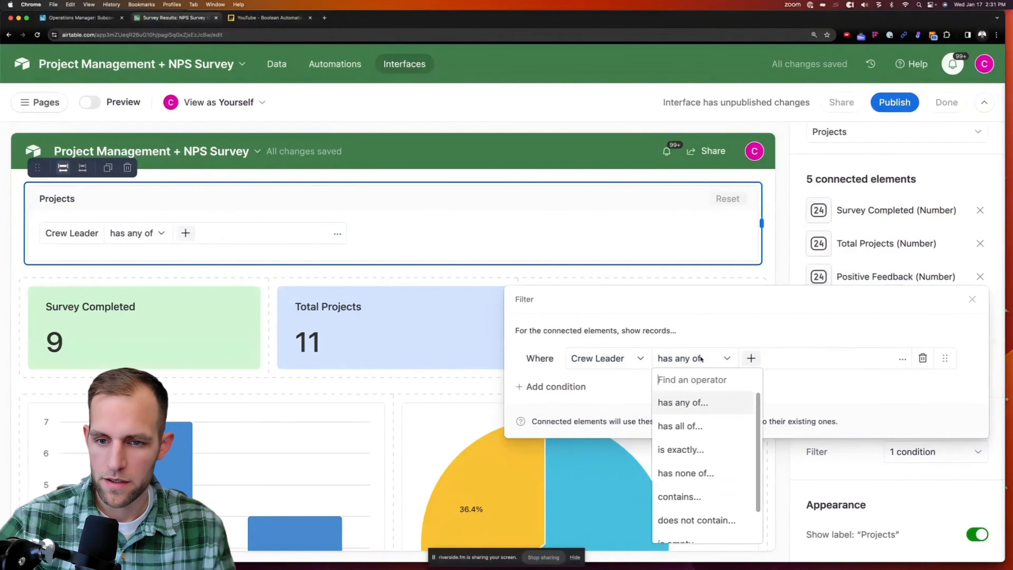
left_click(789, 393)
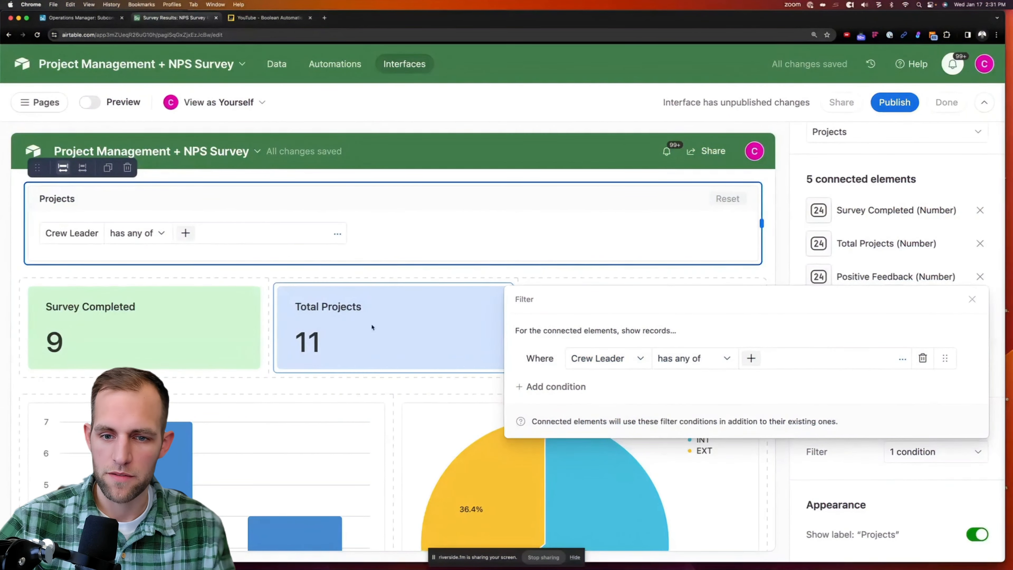
left_click(971, 300)
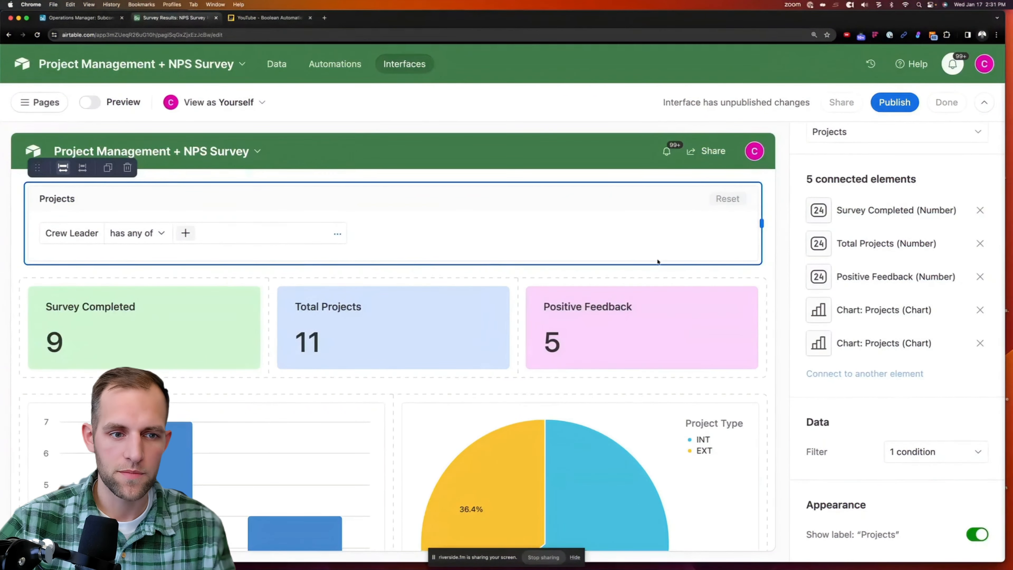
- Publish the Survey Results interface and open its published view
left_click(769, 216)
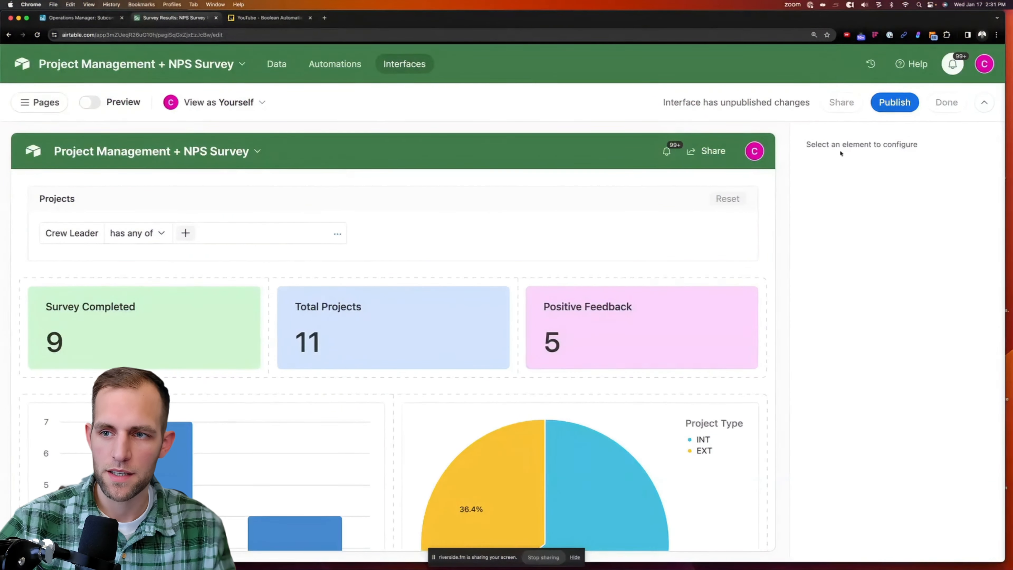
left_click(202, 238)
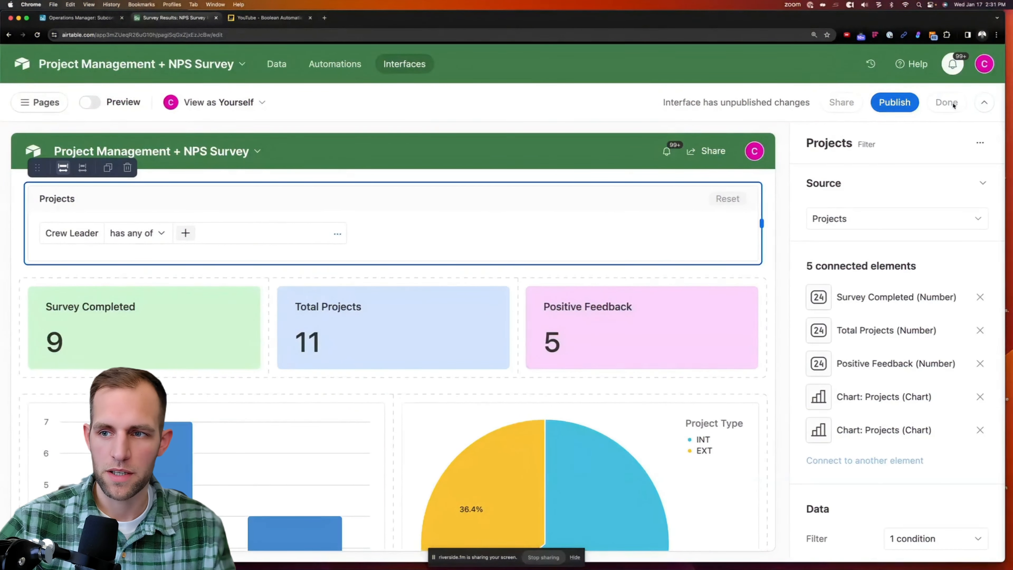
left_click(894, 105)
left_click(630, 365)
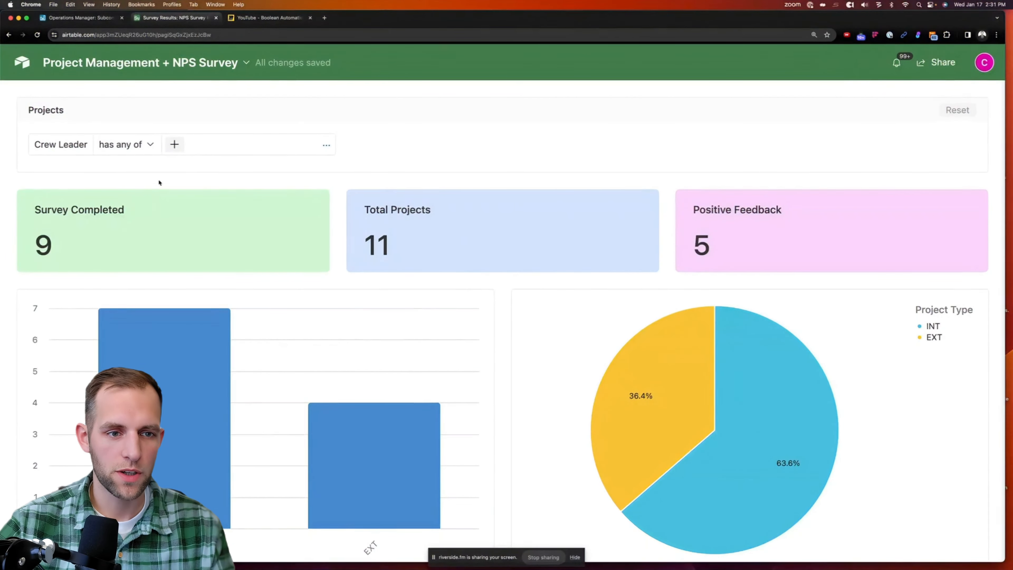
- Filter the published dashboard by one crew leader, examine the survey metrics and charts, and clear that crew leader from the filter
left_click(174, 144)
left_click(107, 186)
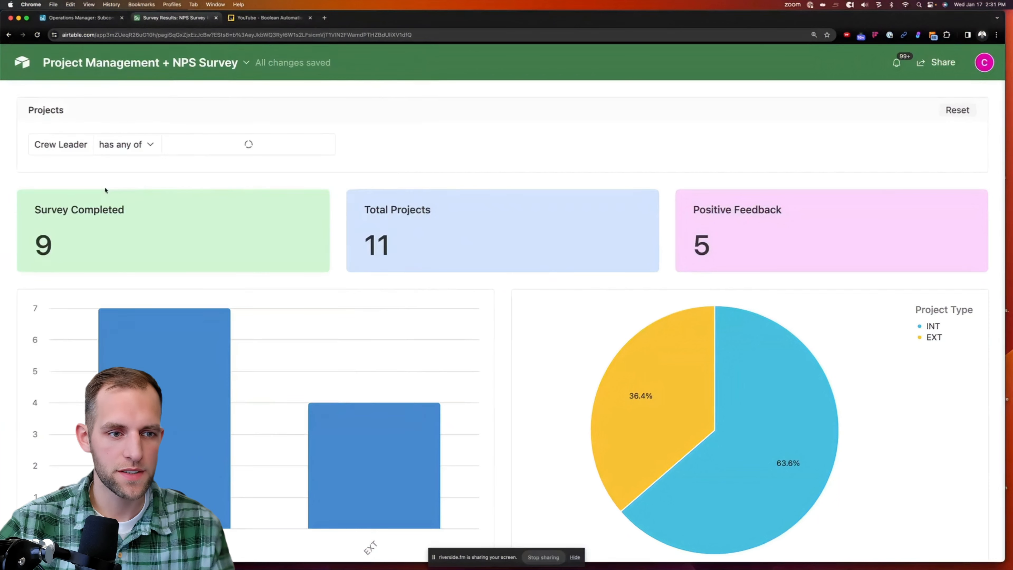
scroll(355, 256, "down", 2)
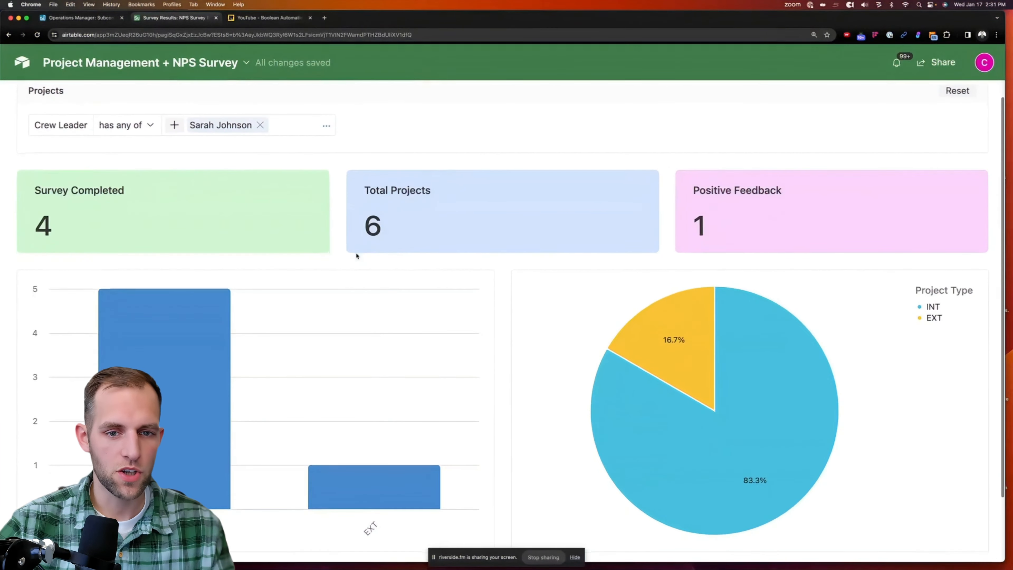
scroll(210, 192, "up", 2)
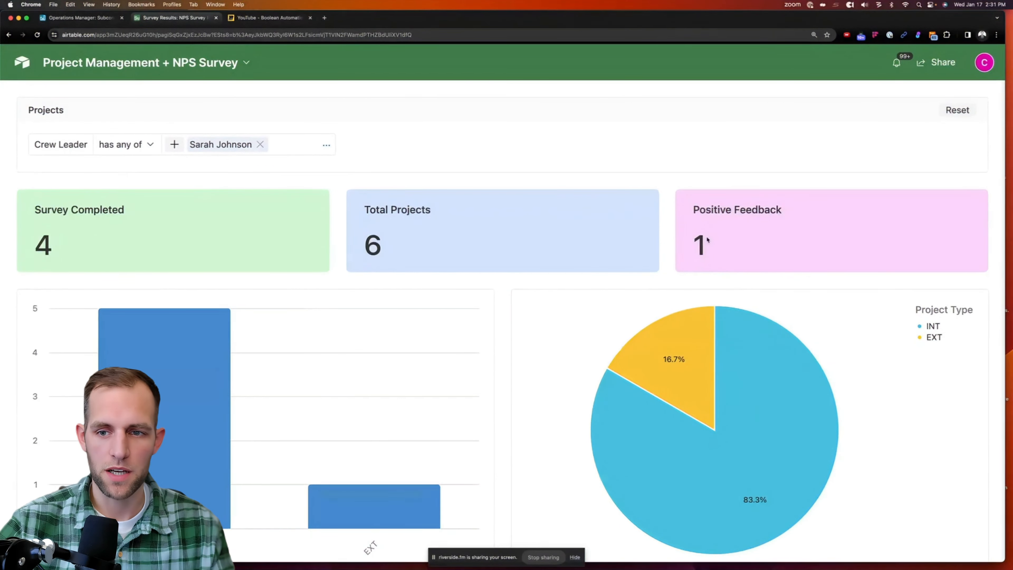
left_click(261, 144)
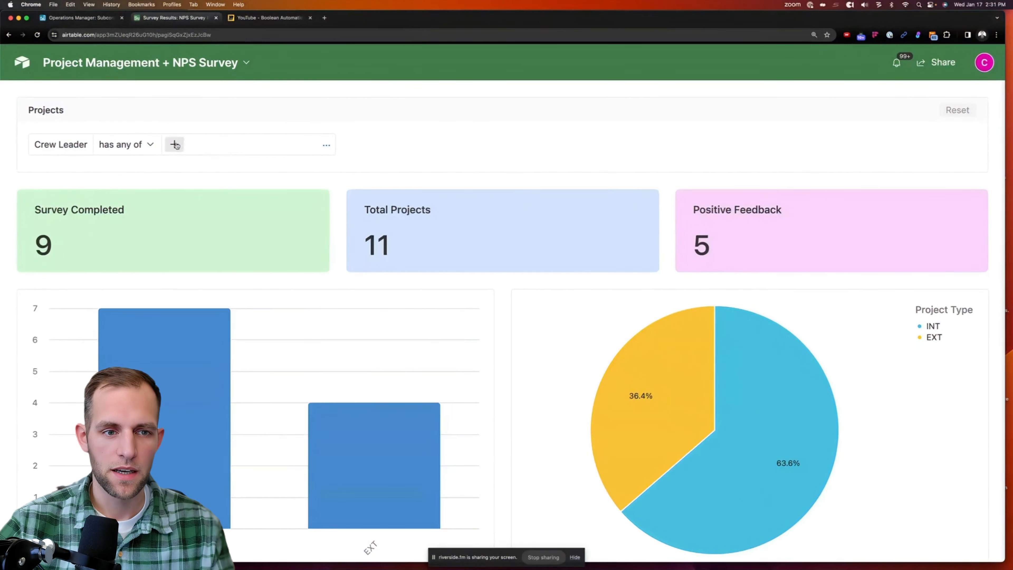
- Filter the published dashboard by crew leader Darth Vader, review its metrics, and open the interface for editing
left_click(202, 144)
left_click(155, 256)
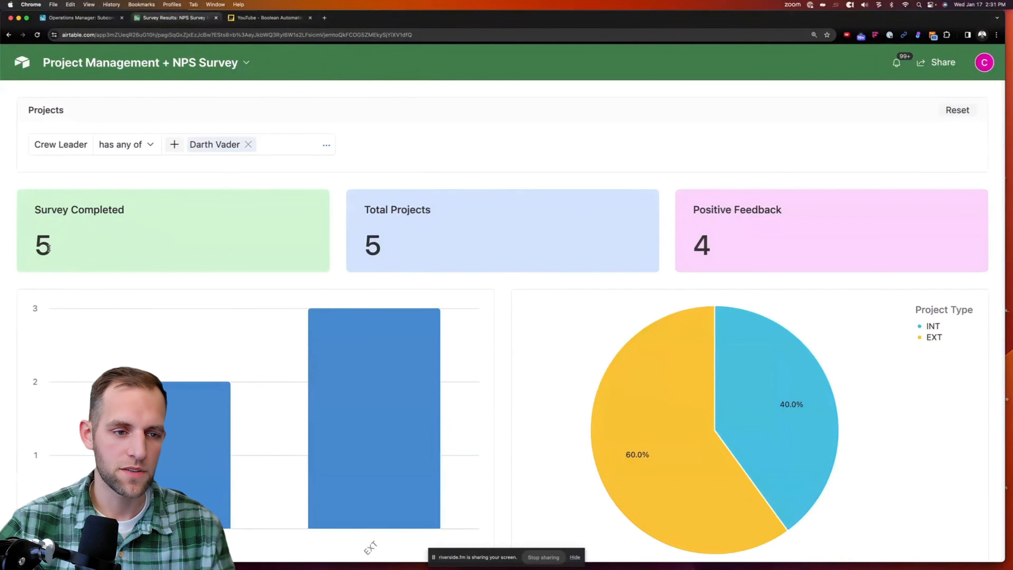
scroll(447, 264, "down", 3)
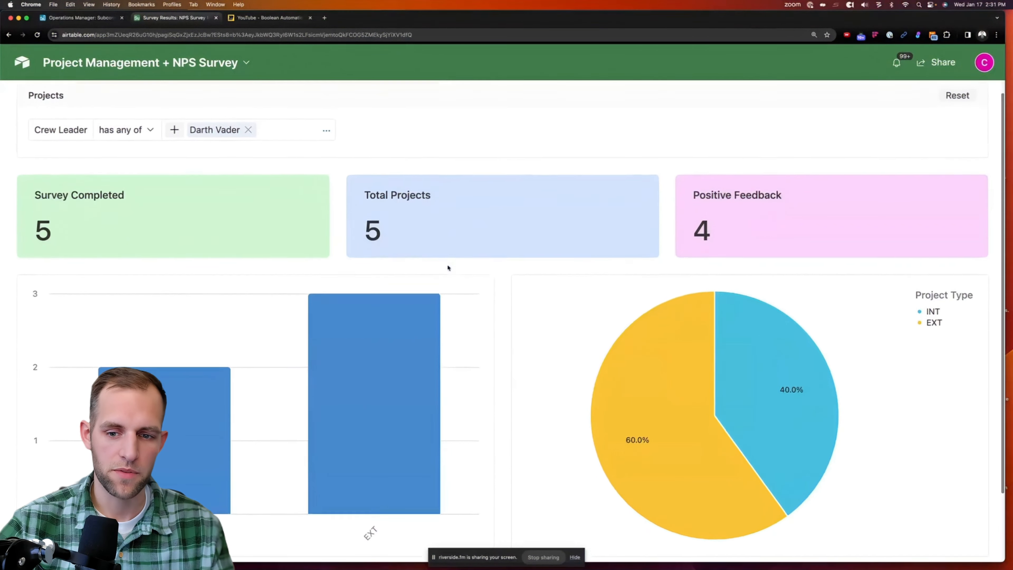
scroll(447, 264, "up", 3)
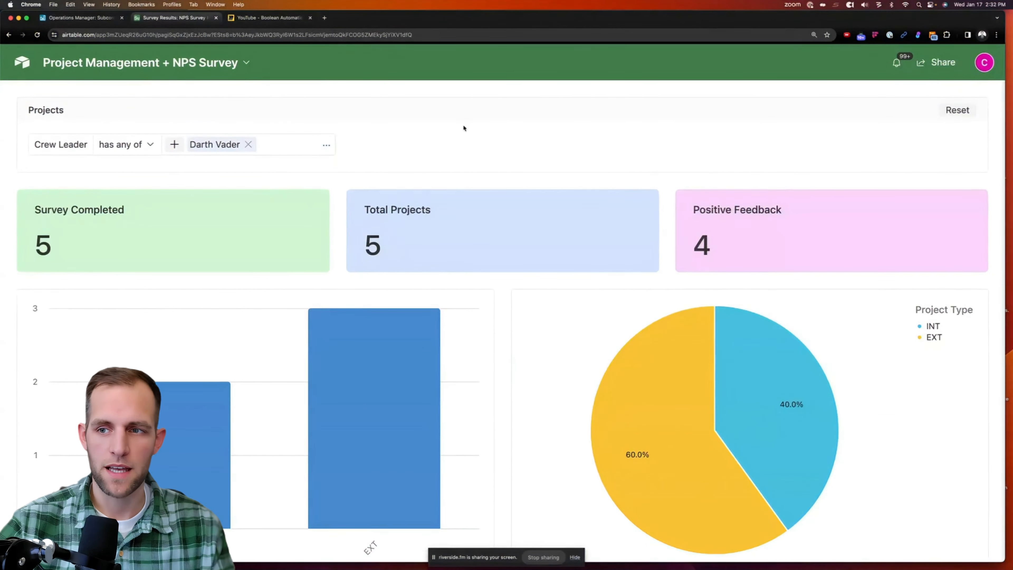
left_click(183, 63)
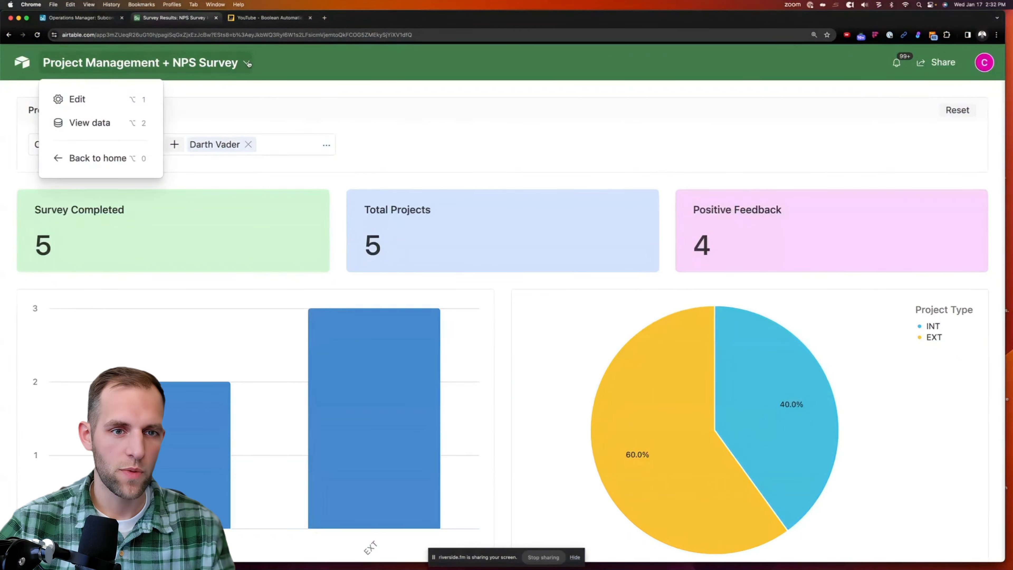
left_click(74, 102)
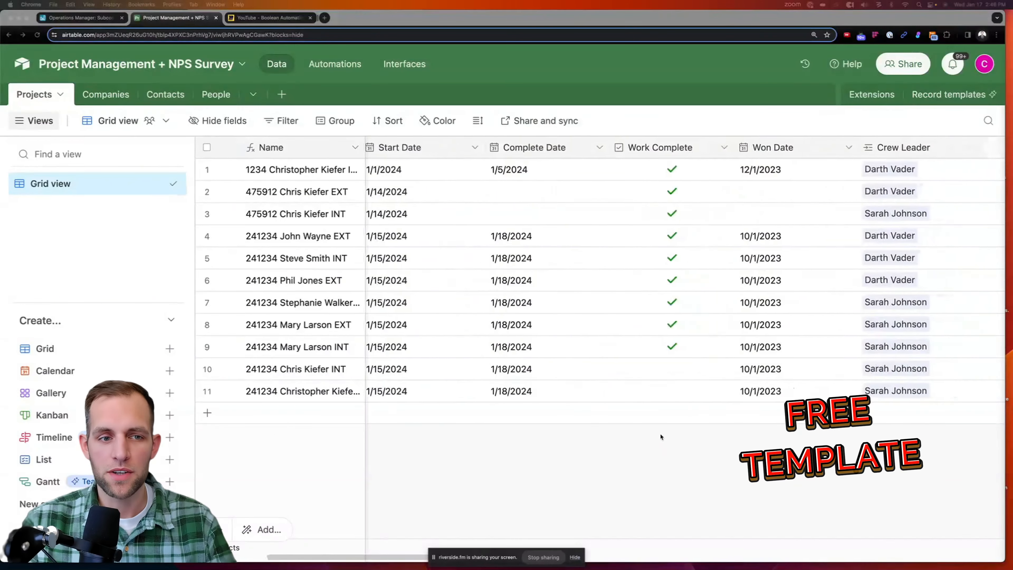
- Mark Work Complete for the last two projects in the Projects grid
scroll(657, 434, "right", 3)
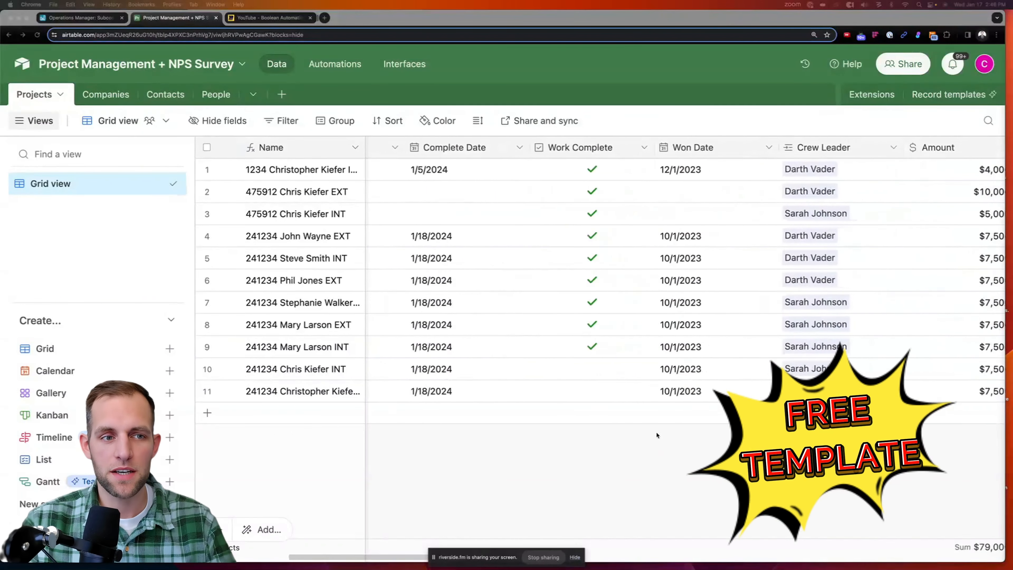
left_click(572, 368)
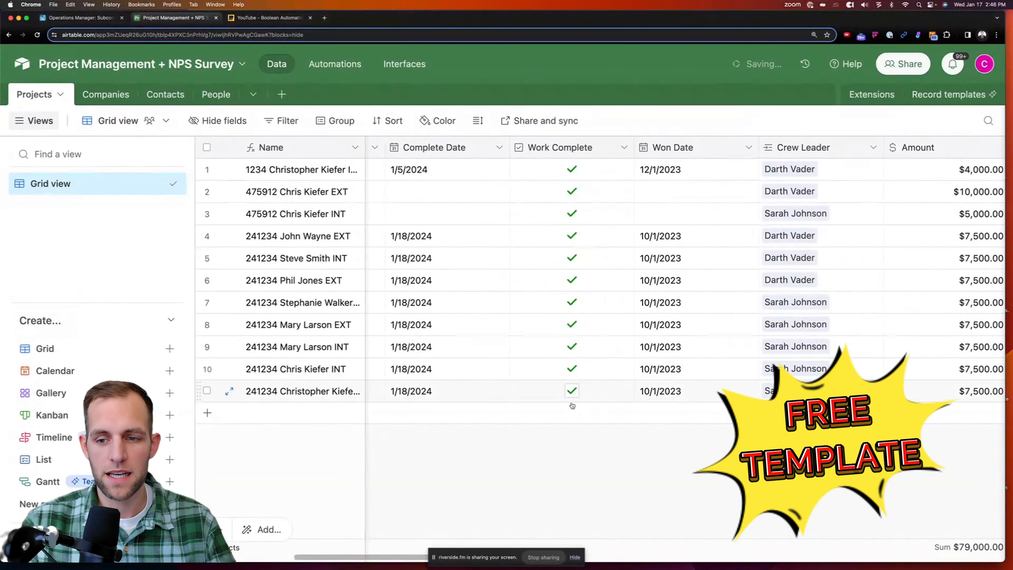
scroll(561, 344, "right", 3)
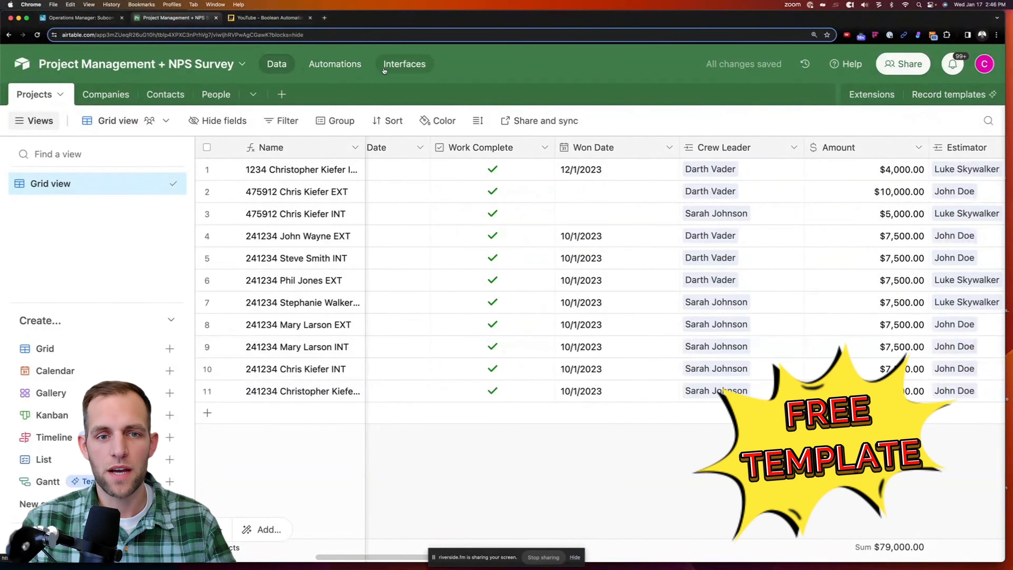
- Open the published Survey Results interface and examine its counts, negative feedback chart and project grid
left_click(404, 64)
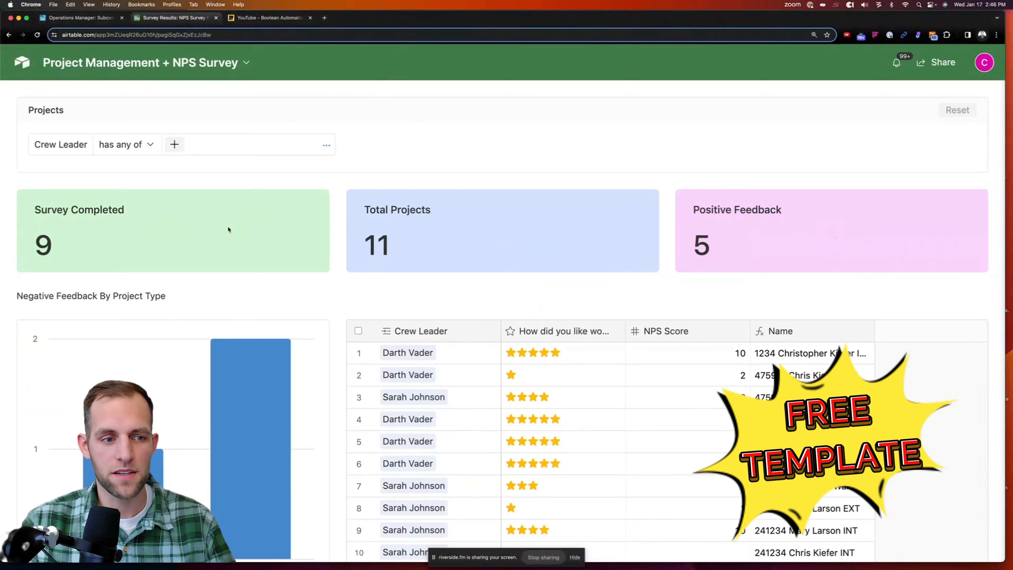
scroll(331, 349, "down", 1)
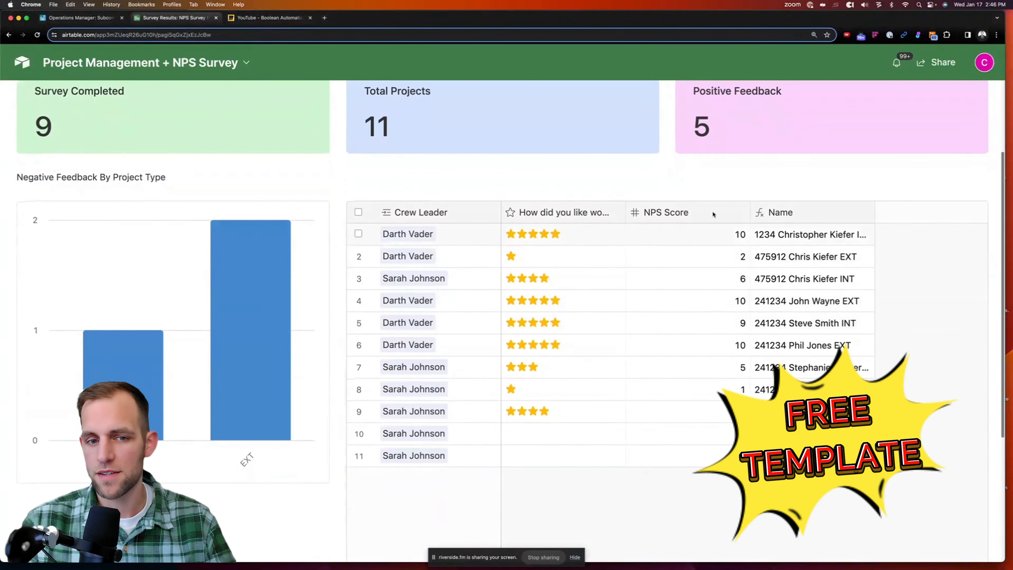
scroll(451, 398, "up", 1)
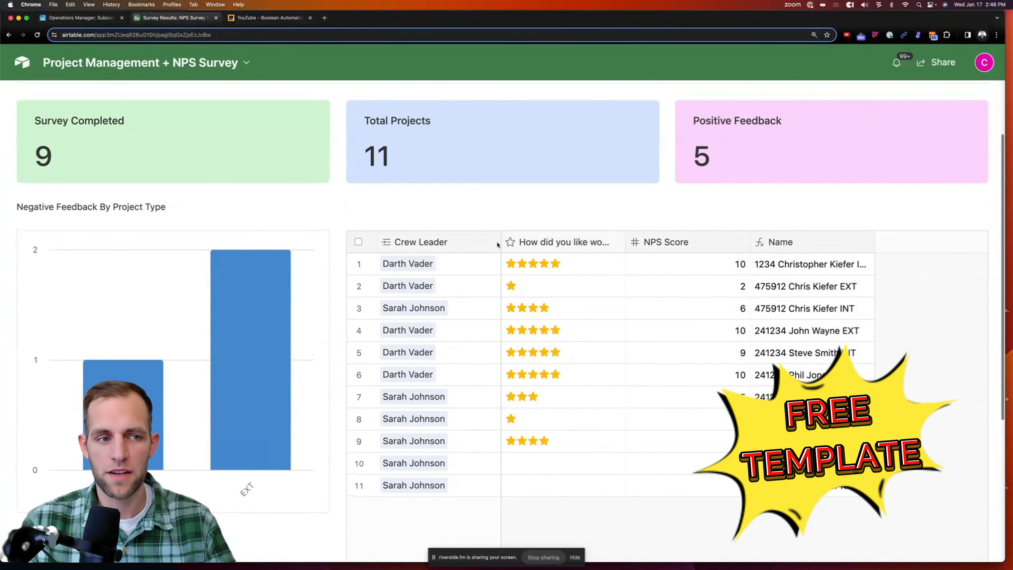
scroll(467, 285, "up", 3)
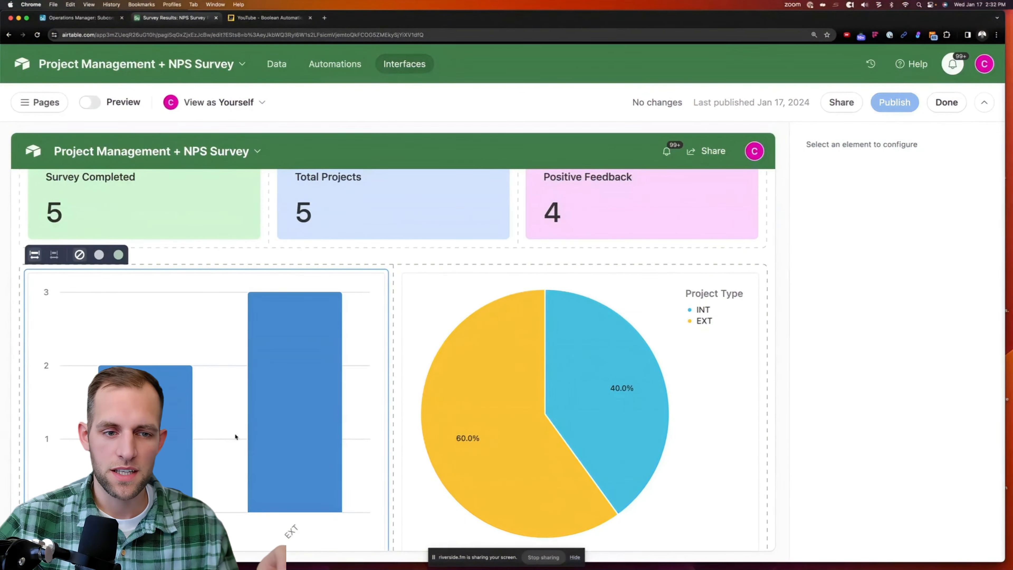
- Limit the bar chart's records to specific records and open its filter conditions
scroll(263, 435, "down", 3)
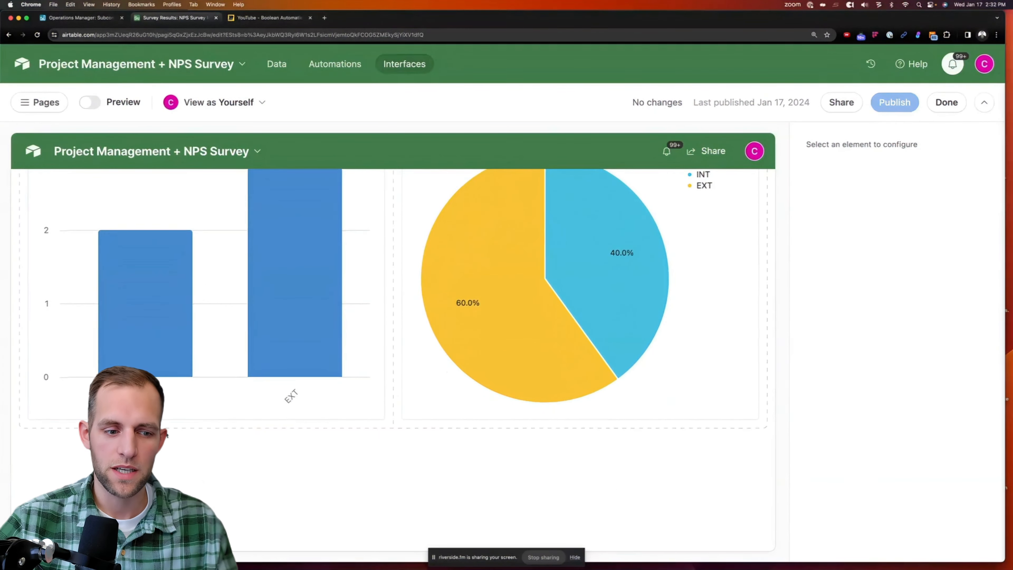
scroll(186, 429, "up", 3)
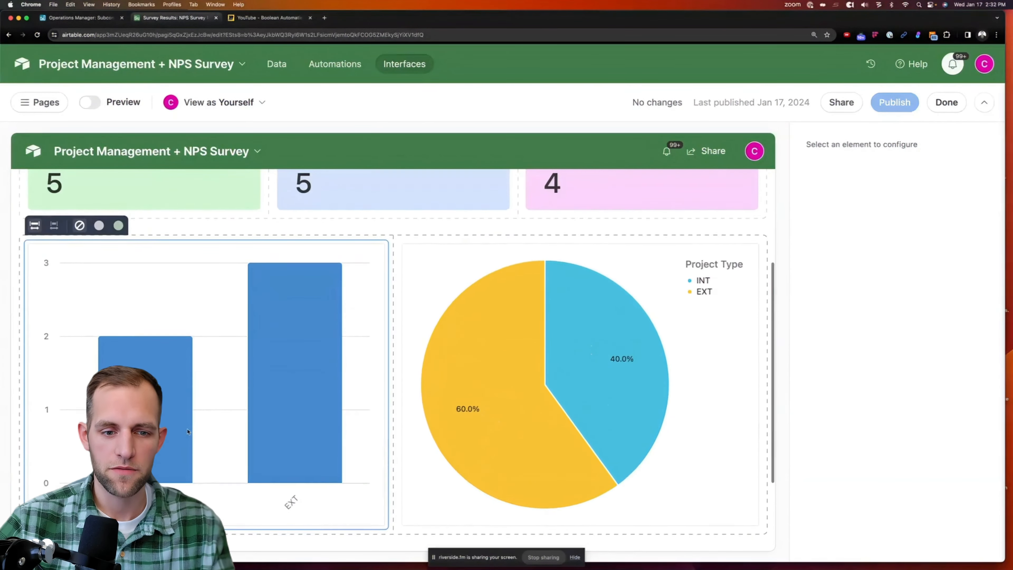
left_click(370, 324)
scroll(275, 421, "down", 2)
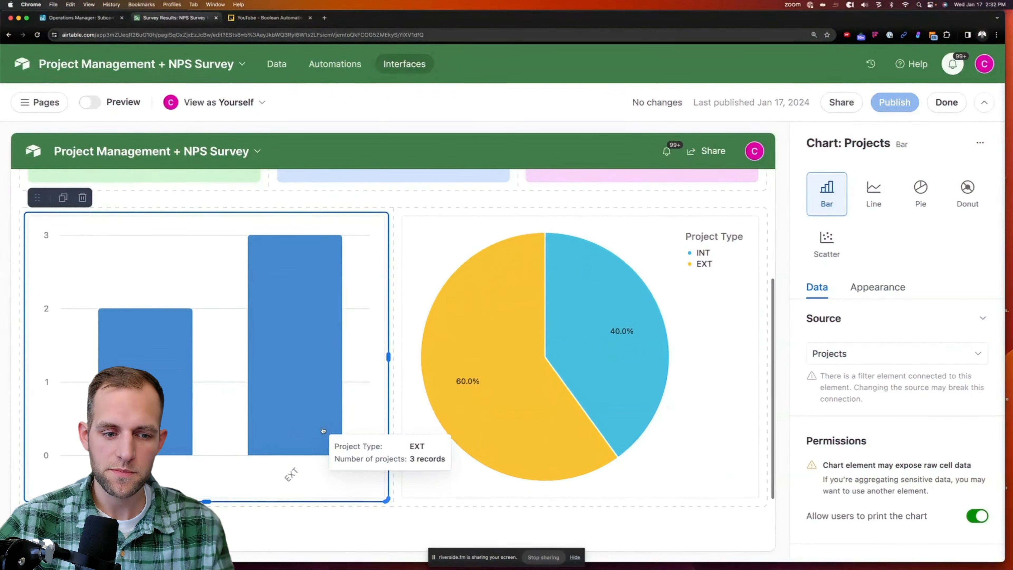
scroll(290, 479, "up", 2)
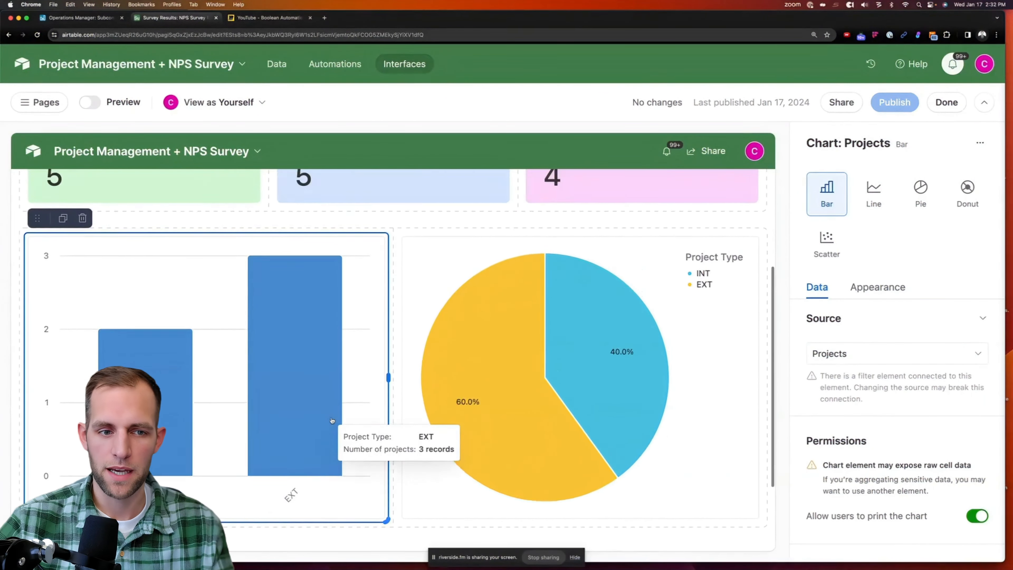
scroll(938, 399, "down", 3)
scroll(938, 399, "down", 3)
left_click(975, 426)
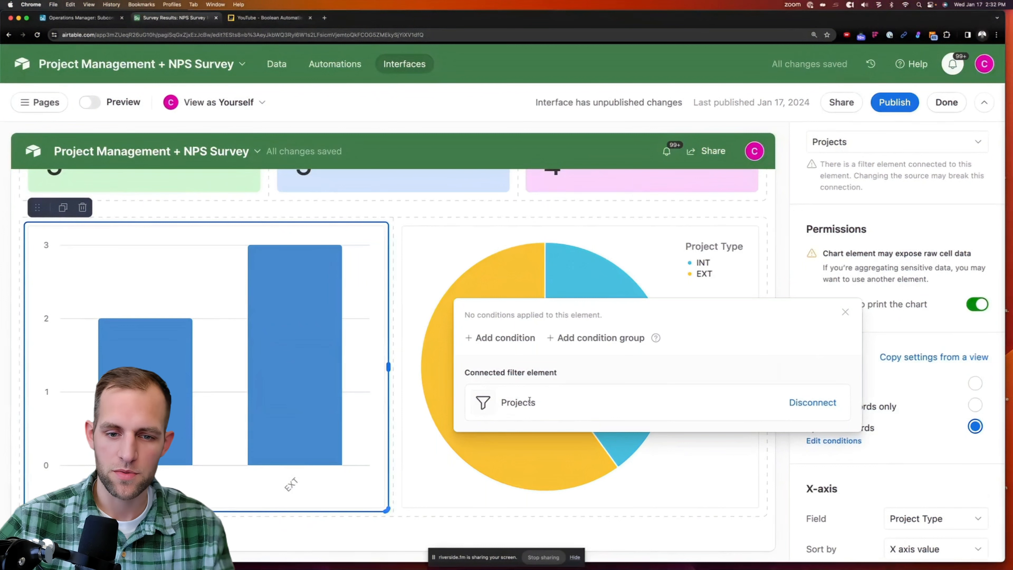
- Add a bar chart condition showing only records whose "How did you like..." rating is ≤ 3 stars
left_click(498, 337)
left_click(538, 310)
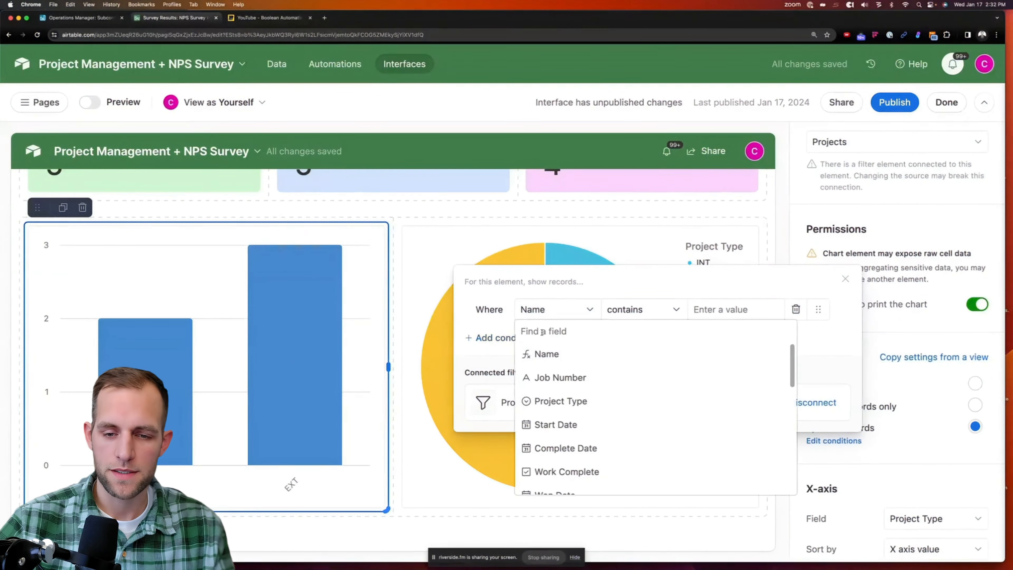
scroll(614, 383, "down", 5)
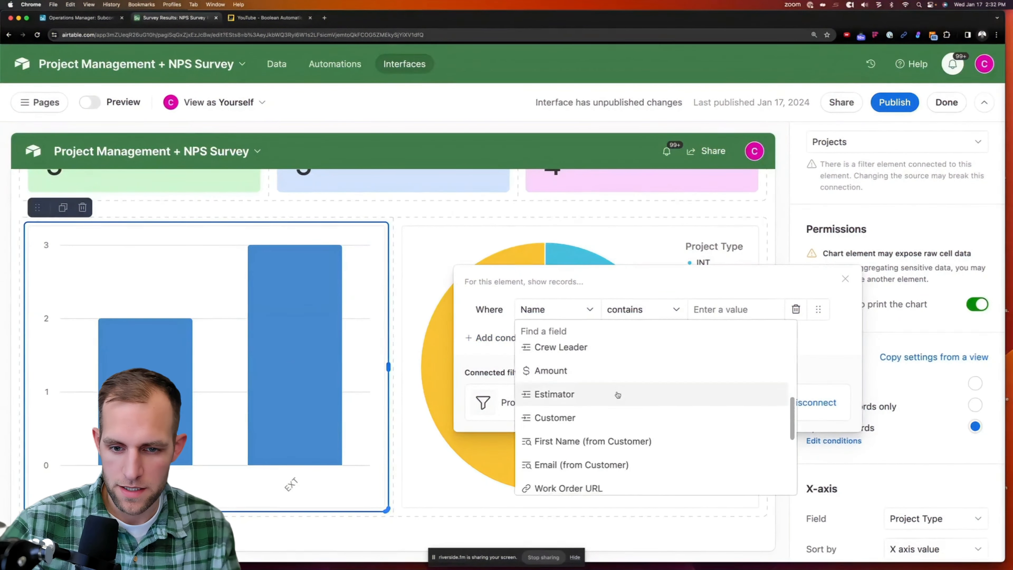
scroll(614, 399, "down", 4)
left_click(589, 409)
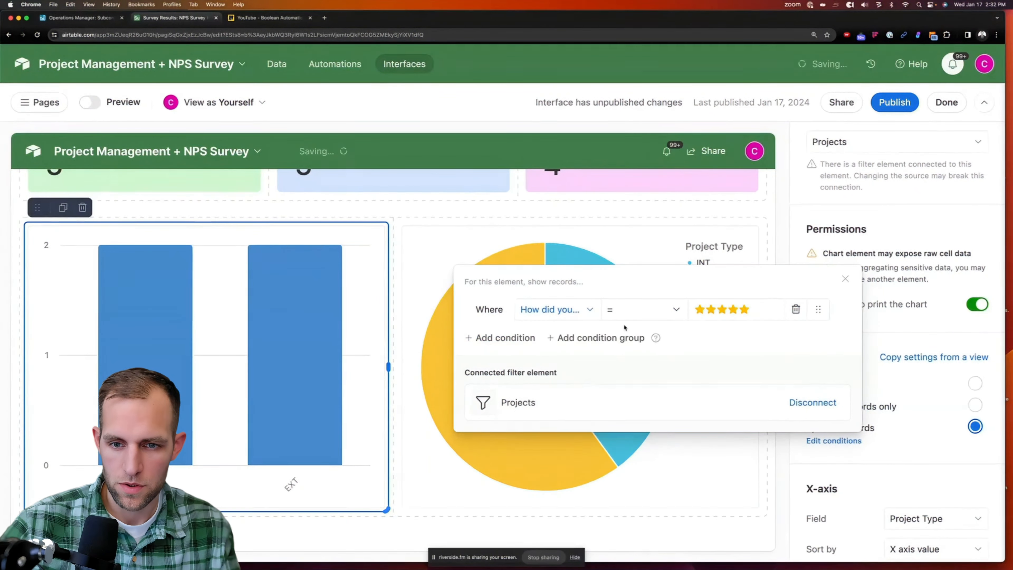
left_click(721, 309)
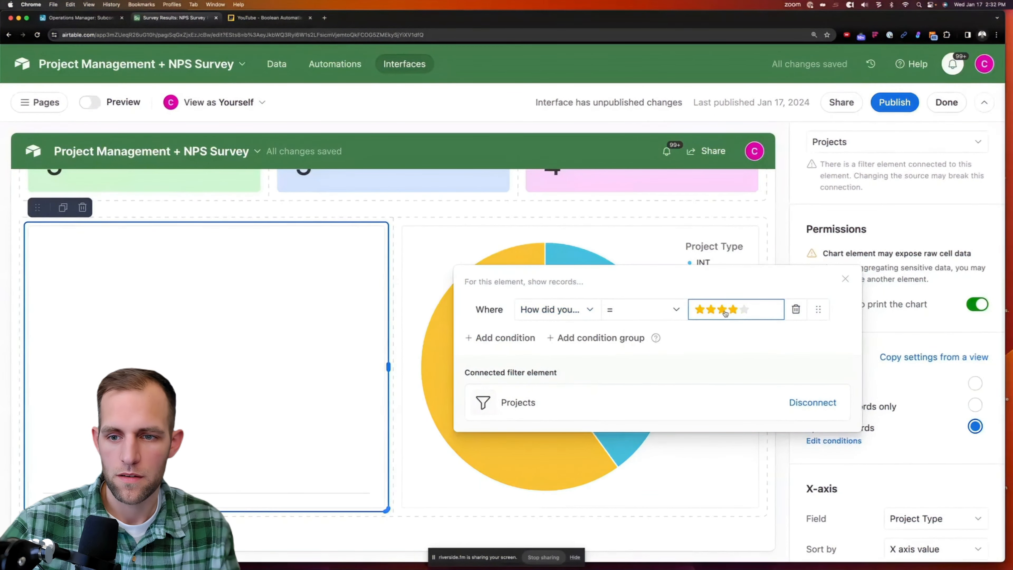
left_click(654, 310)
left_click(621, 450)
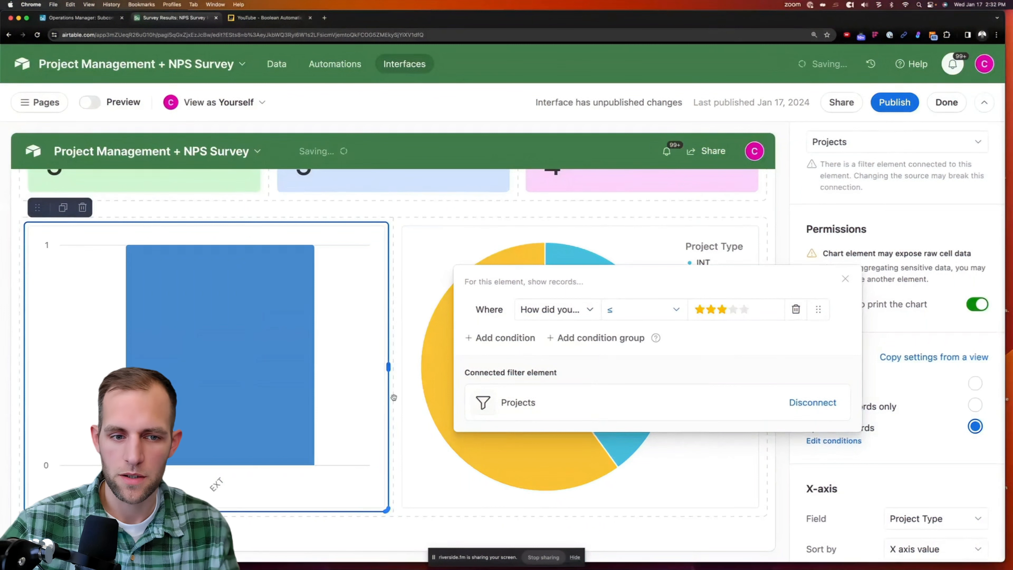
left_click(845, 278)
- Examine the bar chart under the crew leader filter, and remove the crew leader from the Projects filter element
mouse_move(263, 371)
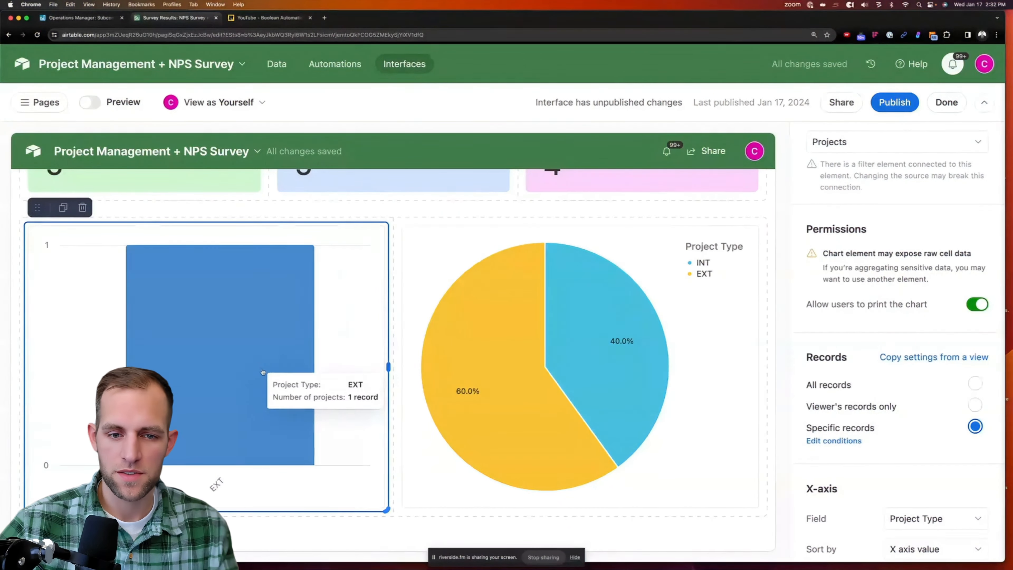
scroll(267, 371, "up", 1)
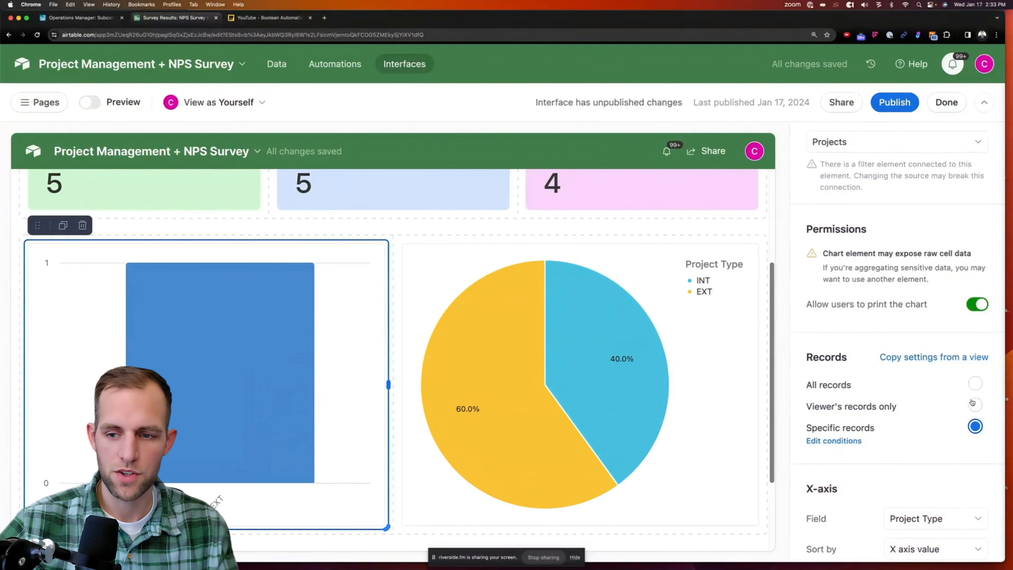
scroll(439, 393, "up", 5)
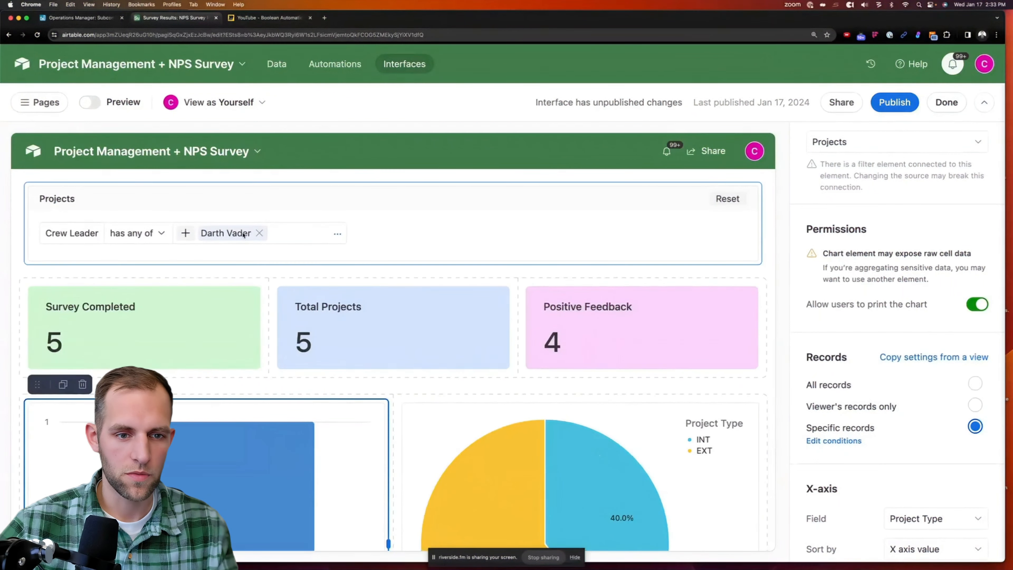
scroll(318, 359, "down", 5)
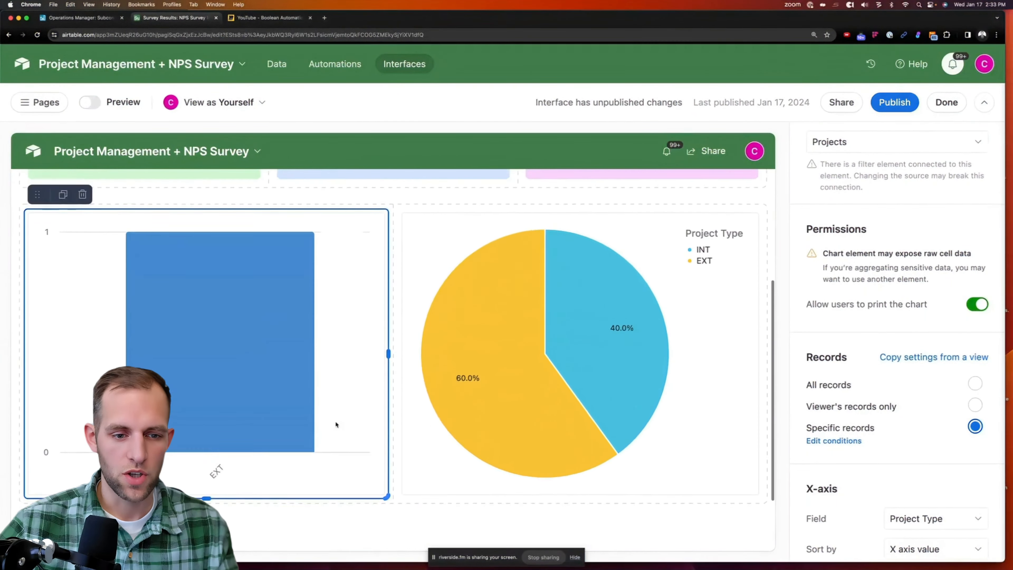
mouse_move(257, 405)
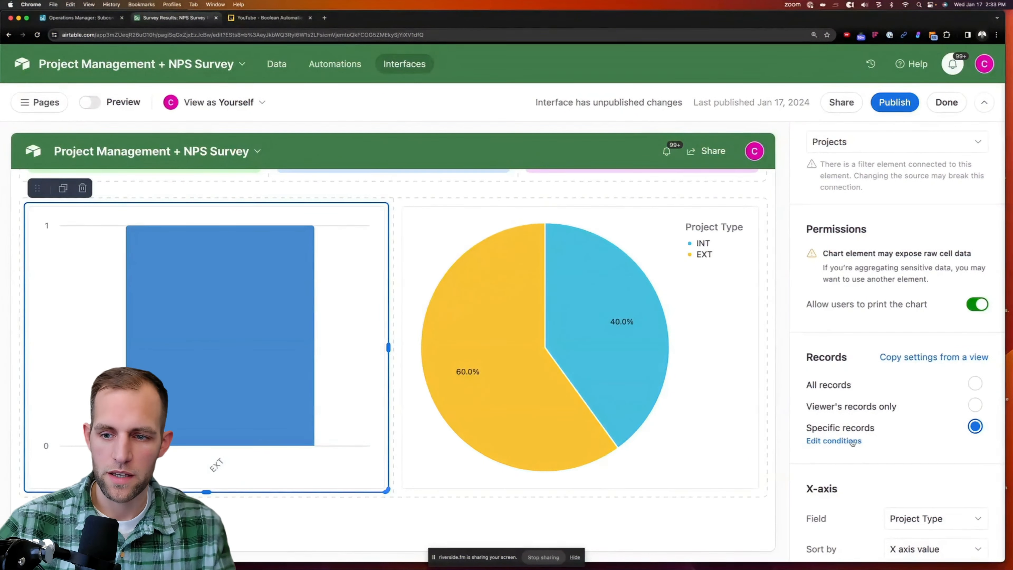
scroll(260, 357, "up", 5)
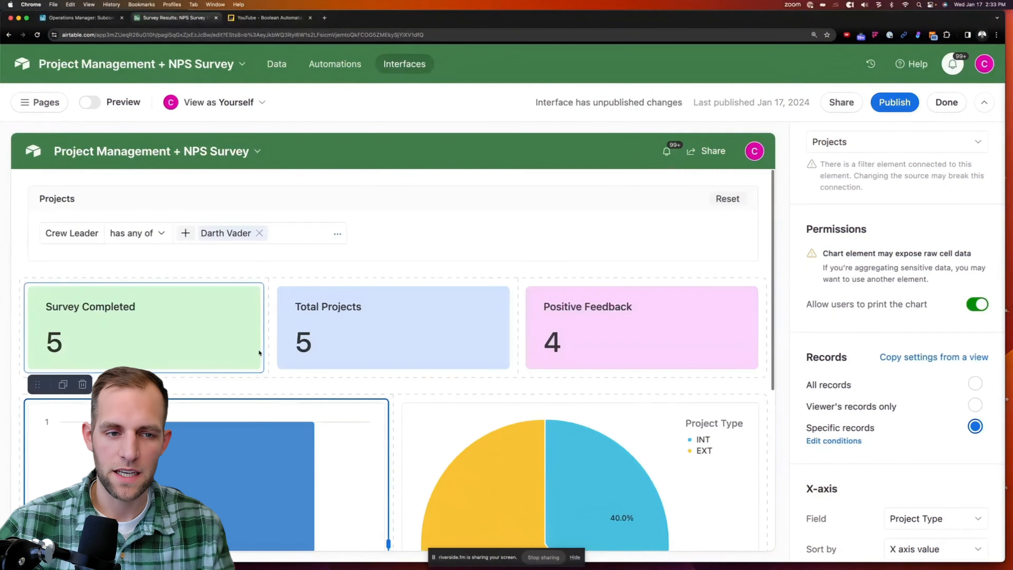
left_click(262, 234)
left_click(260, 233)
scroll(280, 341, "down", 3)
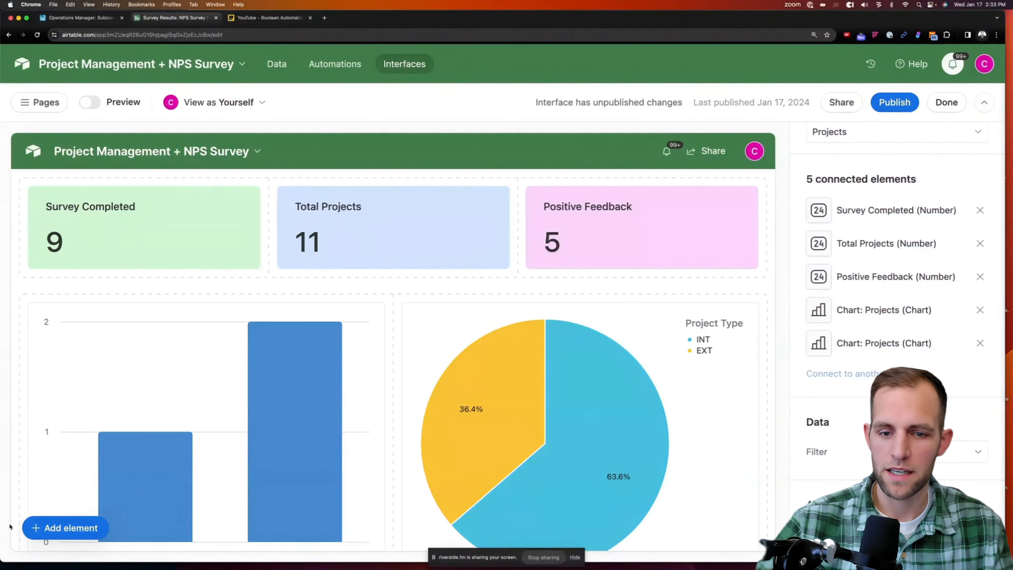
- Add a text element directly above the bar chart reading "Negative Feedback By Project Type"
left_click(74, 528)
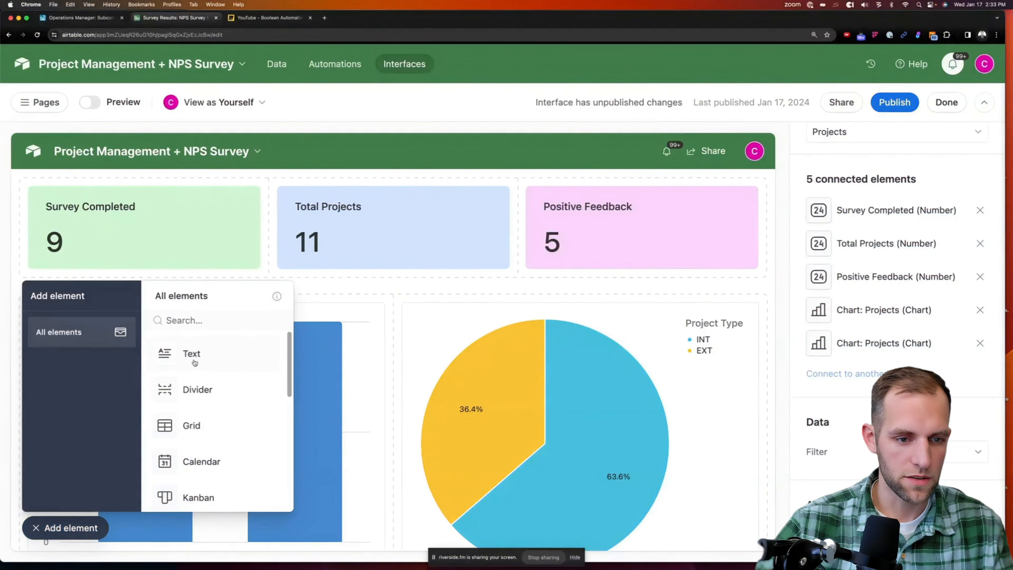
left_click(208, 365)
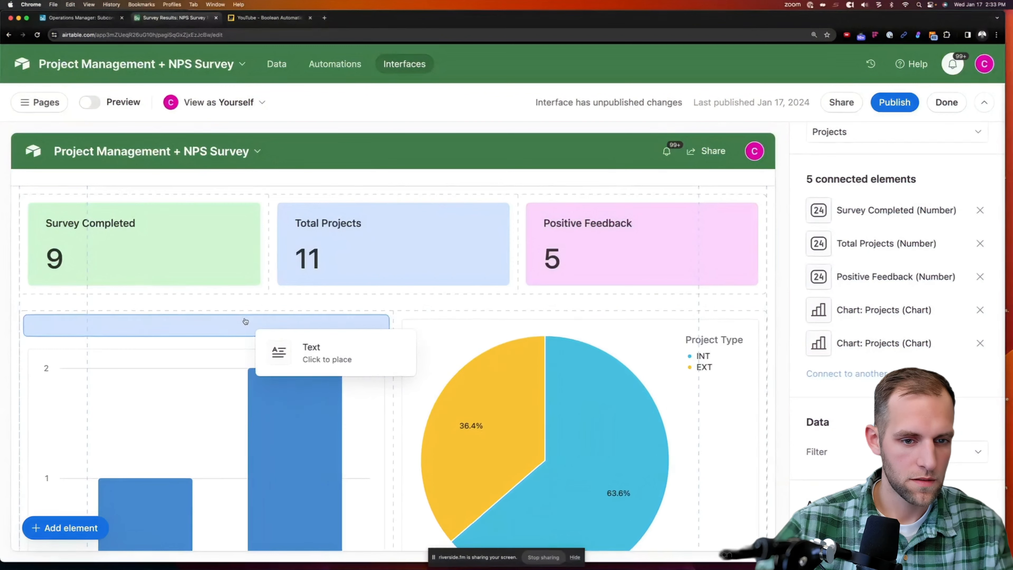
left_click(208, 320)
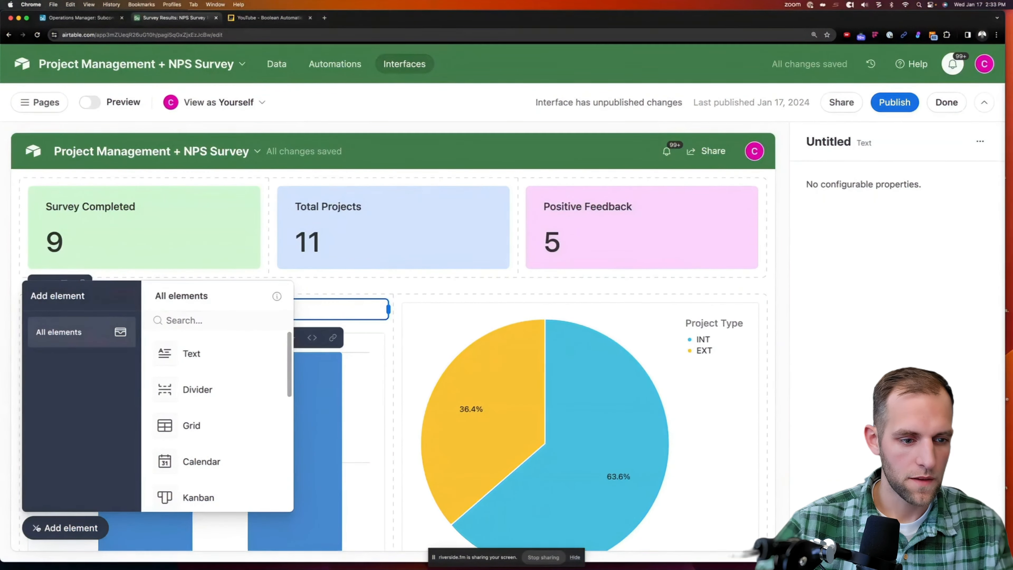
left_click(38, 529)
type("N")
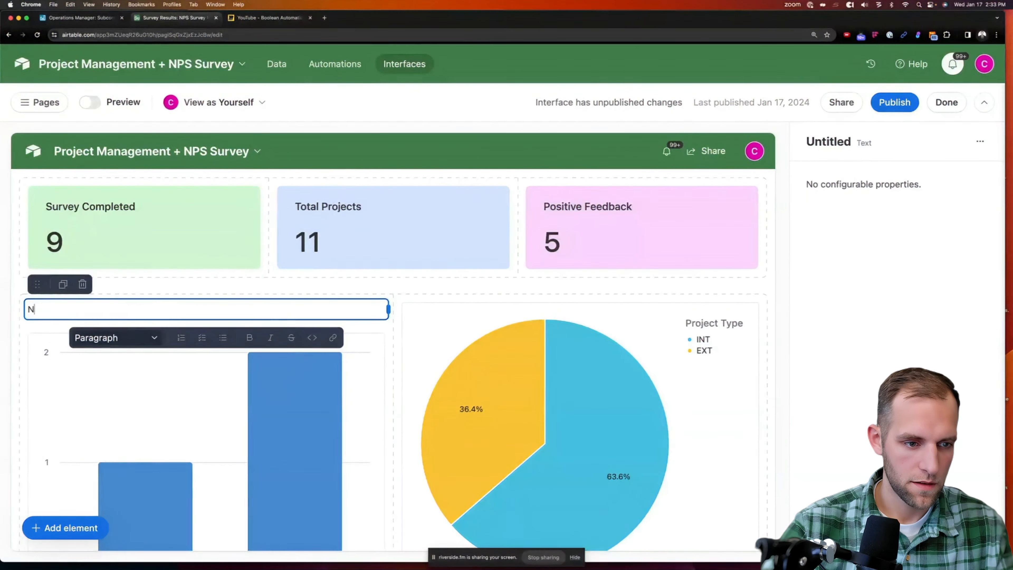
type("egative Feedba")
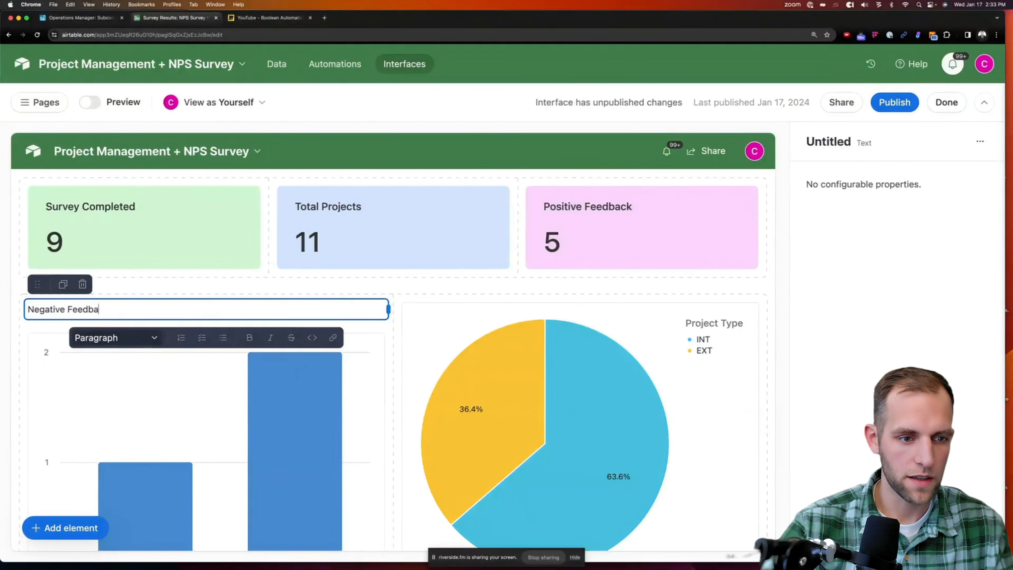
type("ck By Project Type")
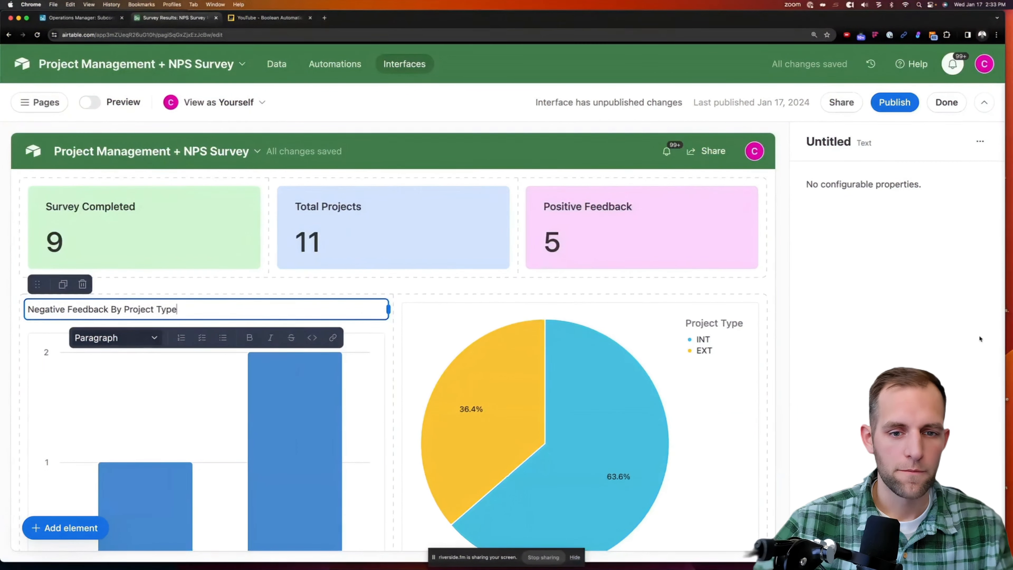
- Examine the negative feedback bar chart and the project type pie chart beside it
scroll(181, 391, "down", 5)
scroll(182, 395, "up", 3)
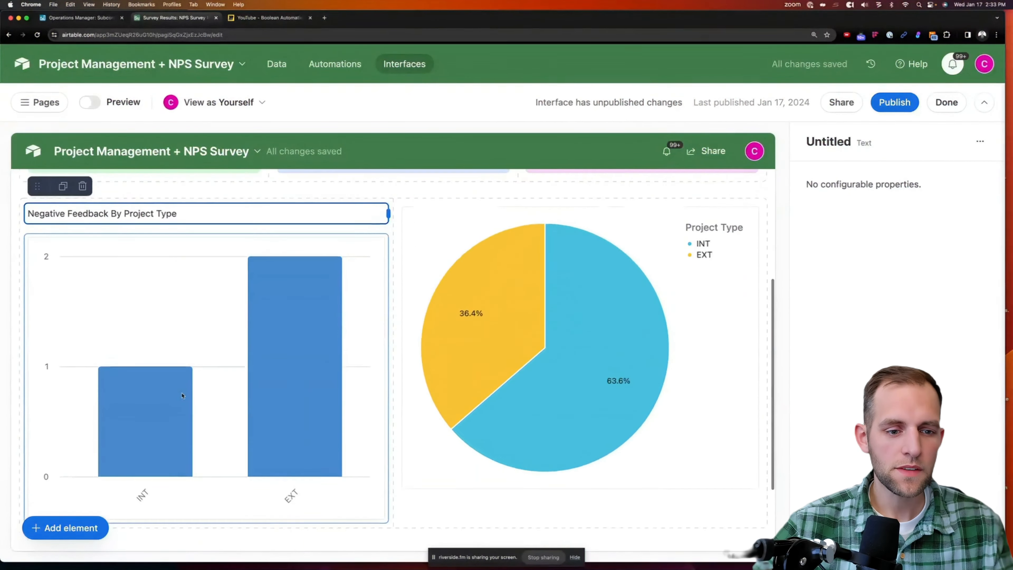
scroll(181, 395, "up", 1)
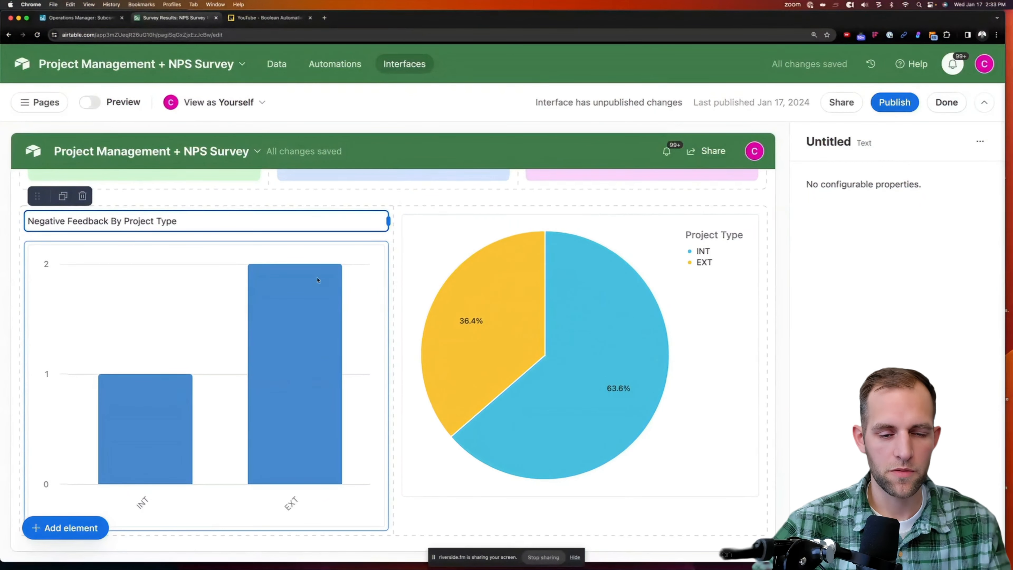
scroll(338, 461, "down", 1)
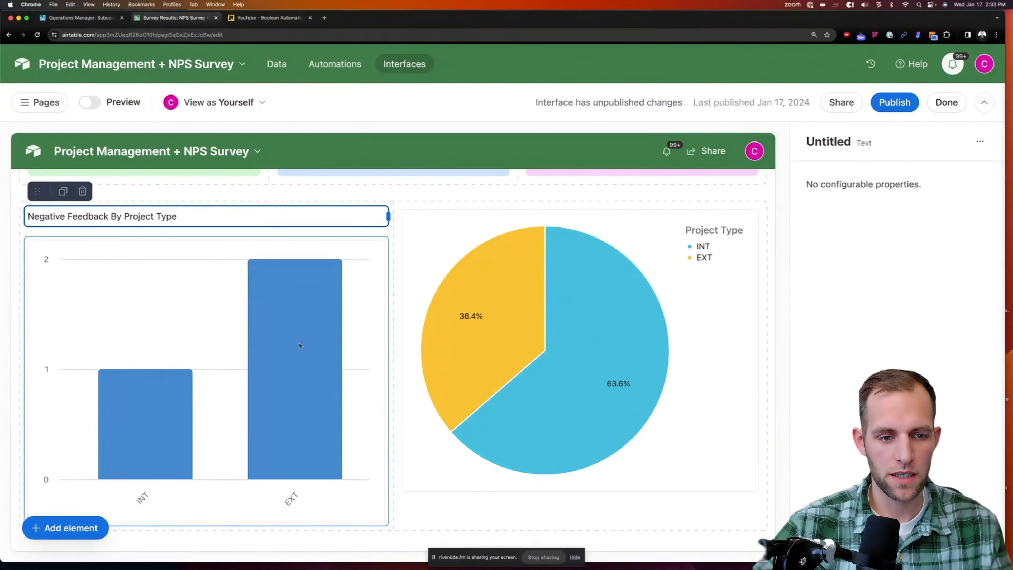
left_click(322, 443)
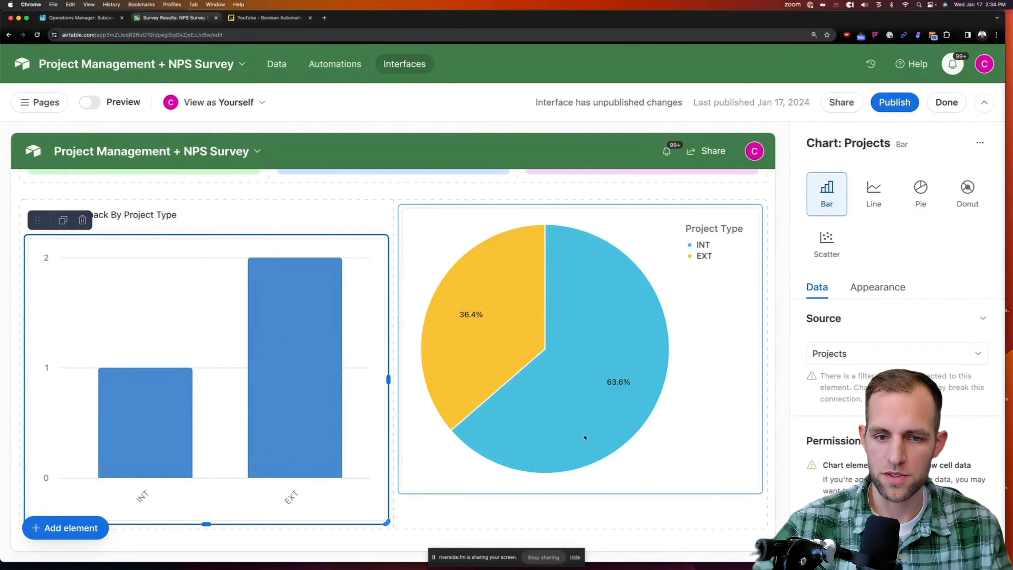
scroll(293, 363, "up", 2)
scroll(339, 411, "down", 1)
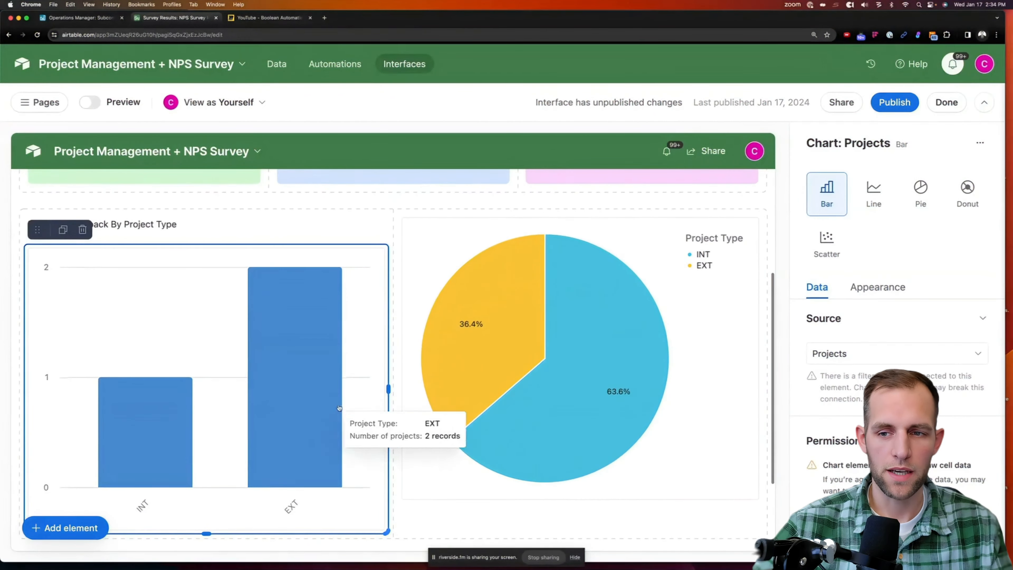
left_click(685, 450)
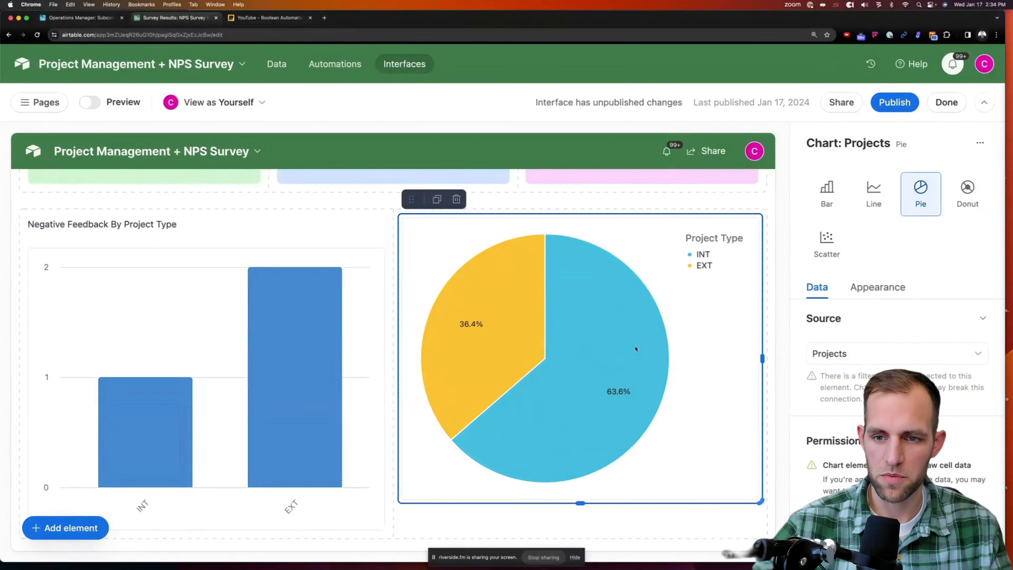
mouse_move(493, 355)
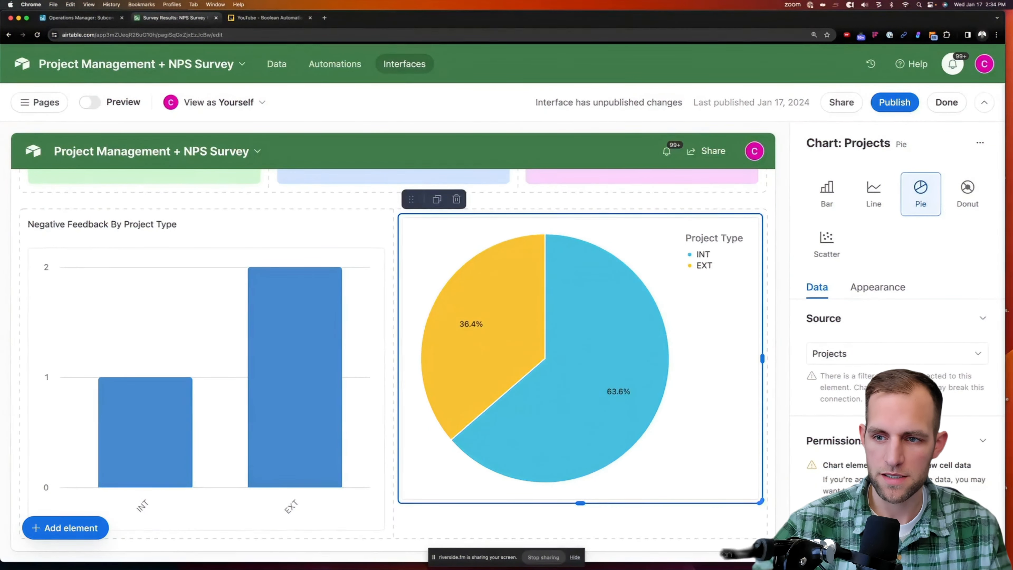
scroll(903, 451, "down", 7)
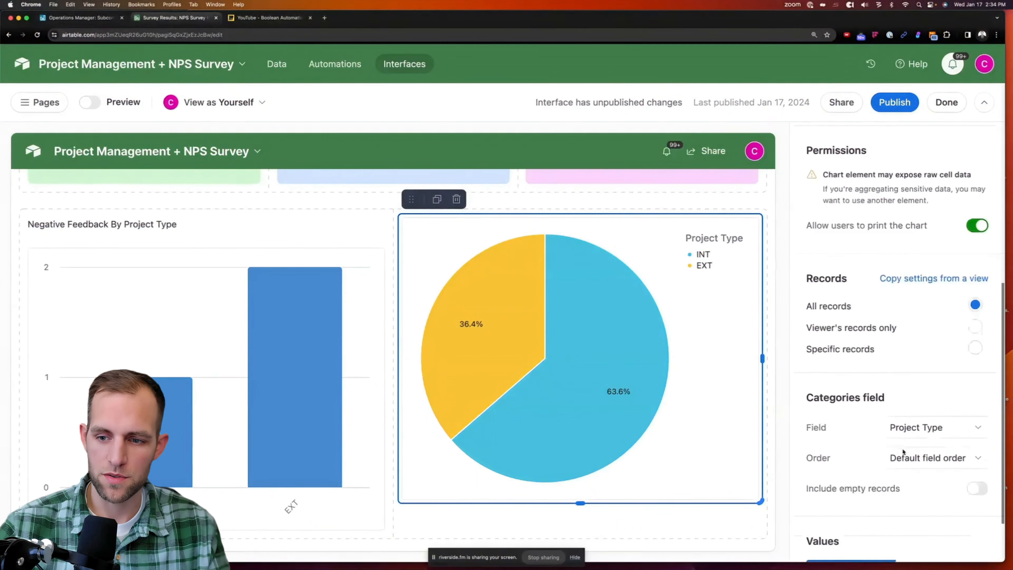
left_click(975, 348)
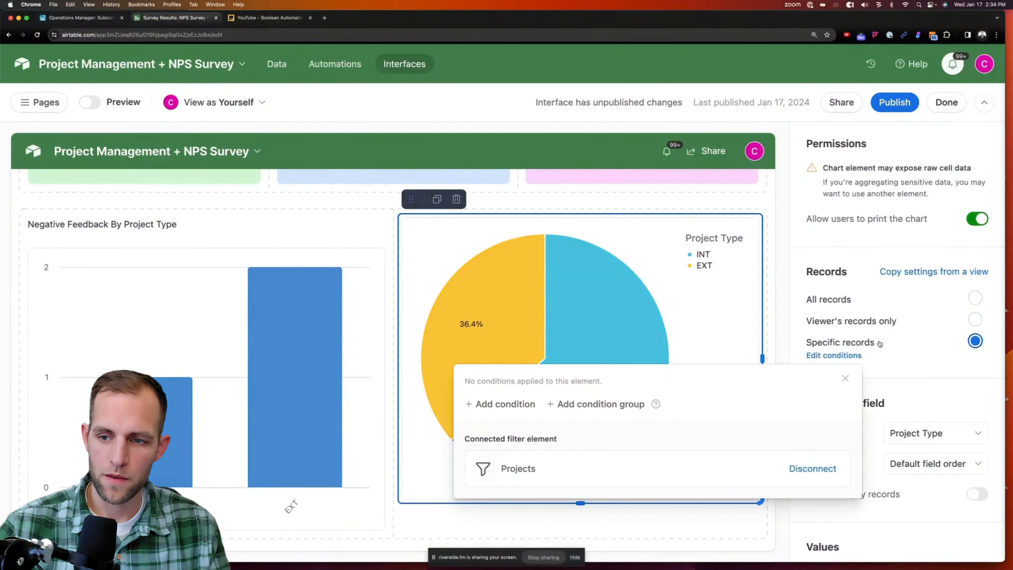
left_click(846, 379)
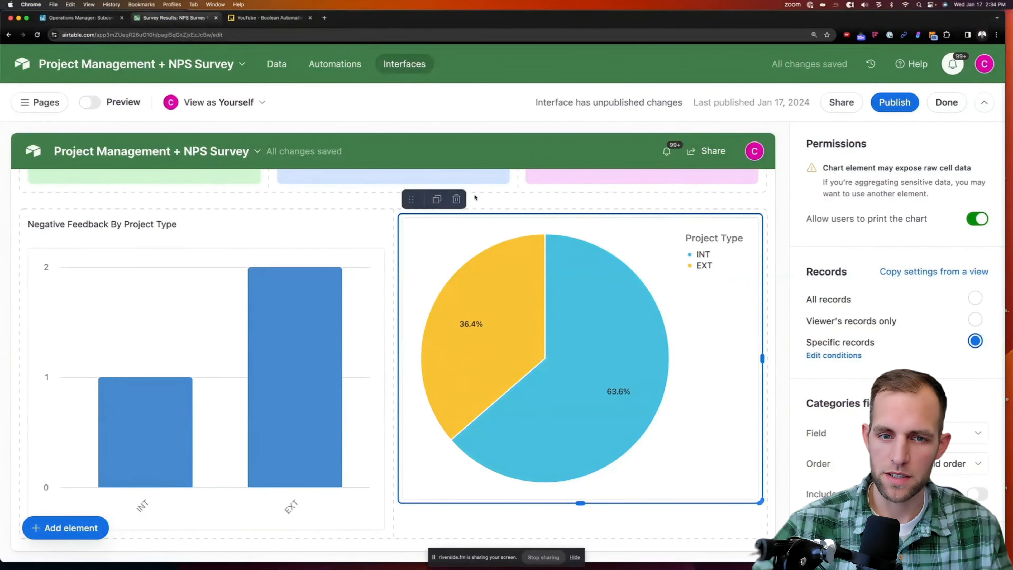
- Delete the project type pie chart and place a grid element in the empty space beside the bar chart
left_click(455, 199)
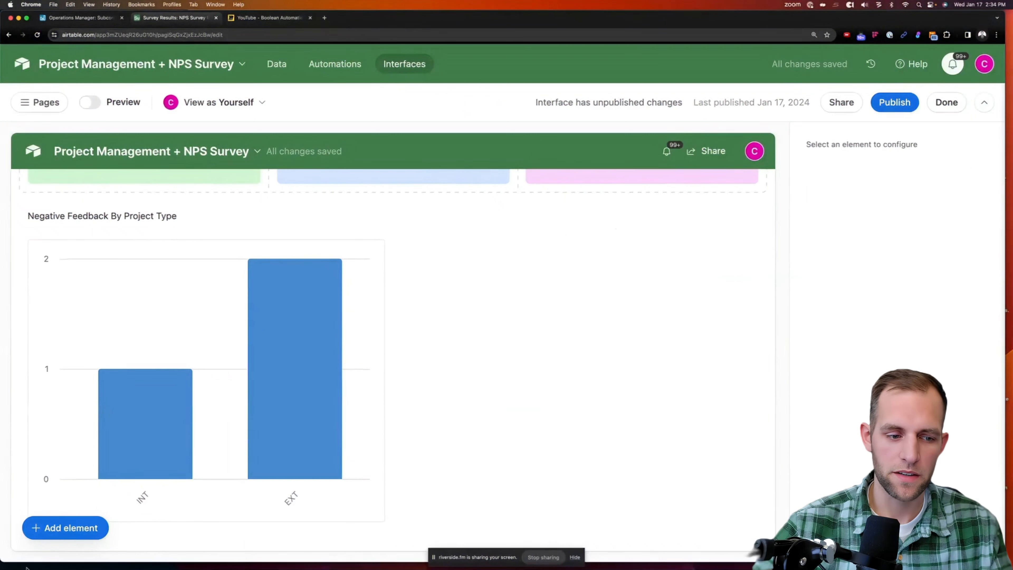
left_click(36, 528)
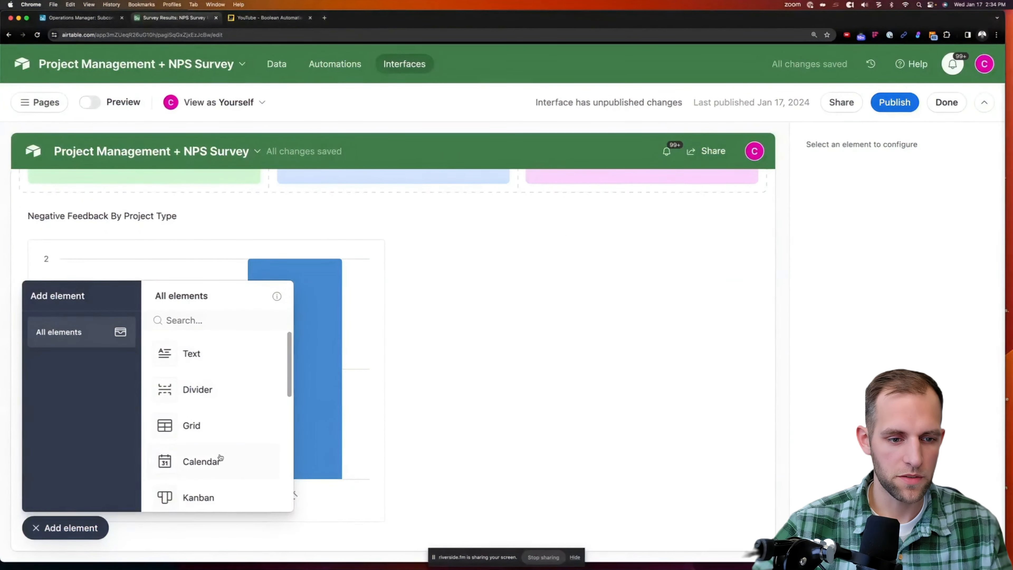
scroll(173, 352, "down", 3)
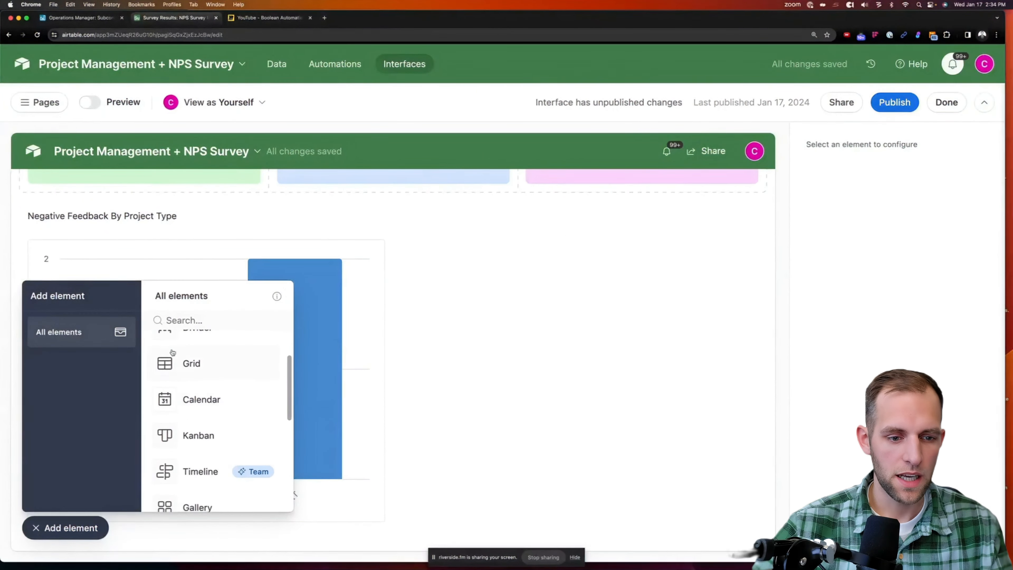
left_click(177, 367)
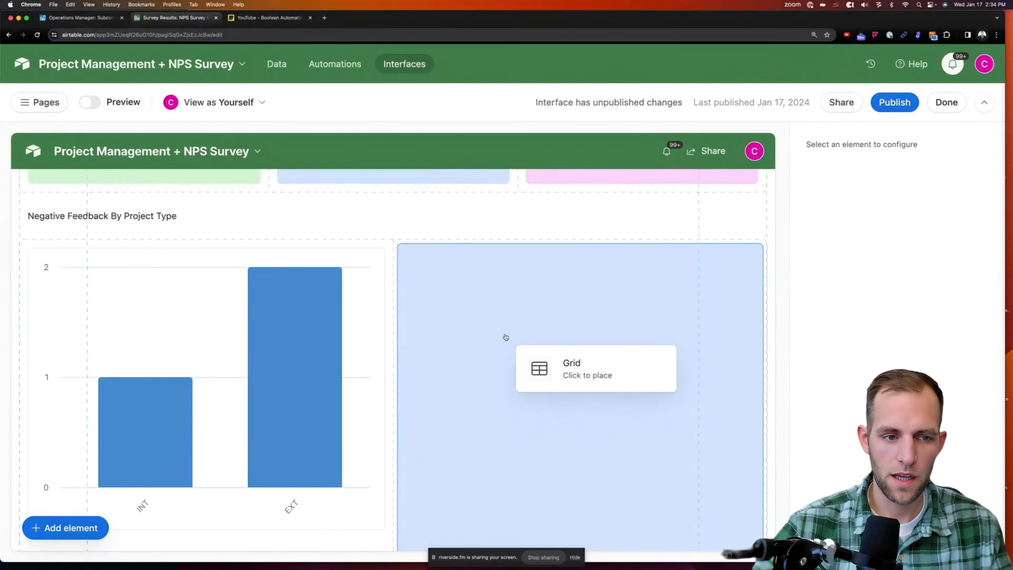
left_click(506, 337)
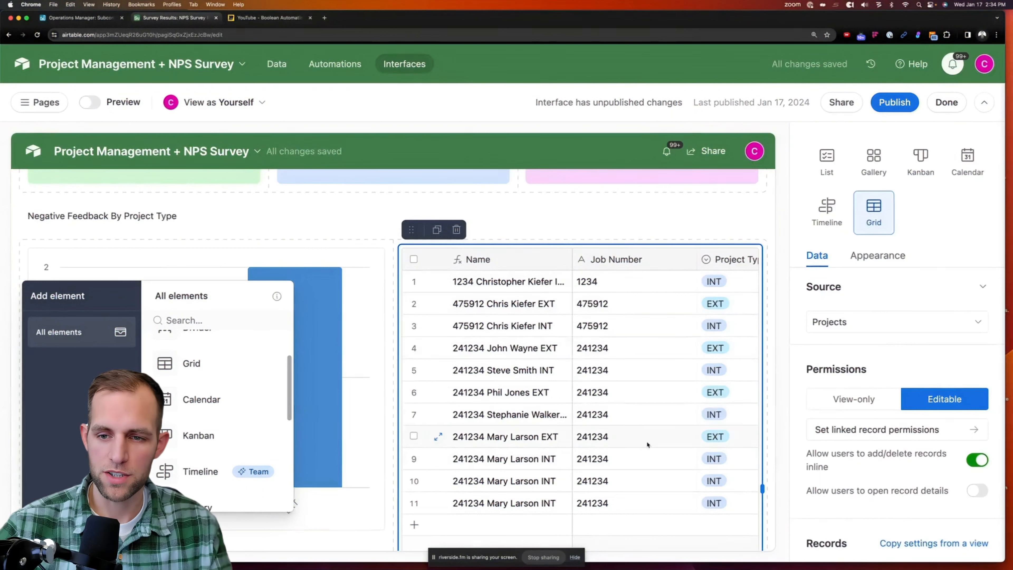
- Set the Projects grid's permissions to view-only and check its appearance settings
scroll(952, 403, "down", 5)
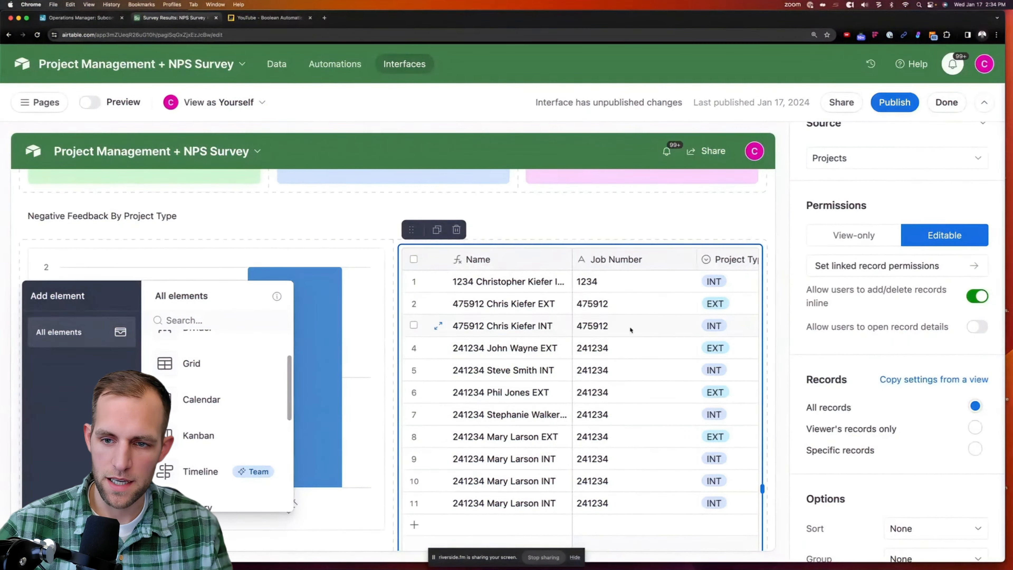
left_click(875, 239)
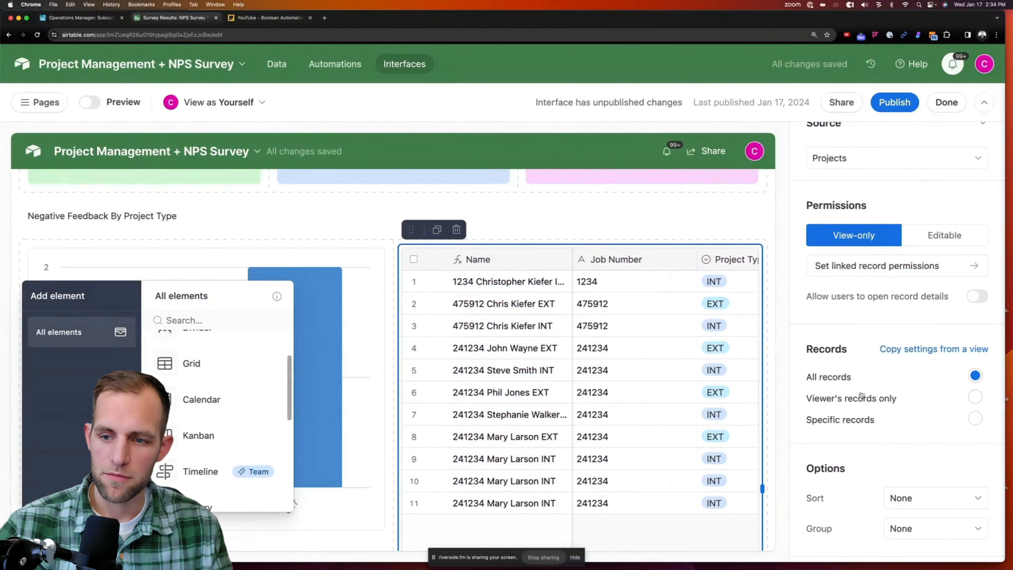
scroll(841, 363, "up", 5)
scroll(839, 361, "up", 3)
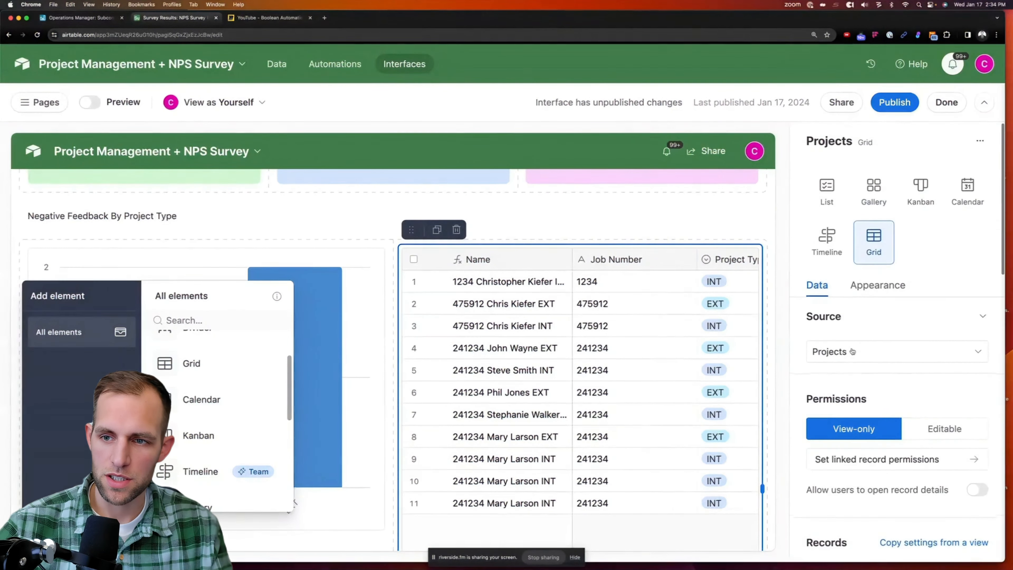
left_click(874, 291)
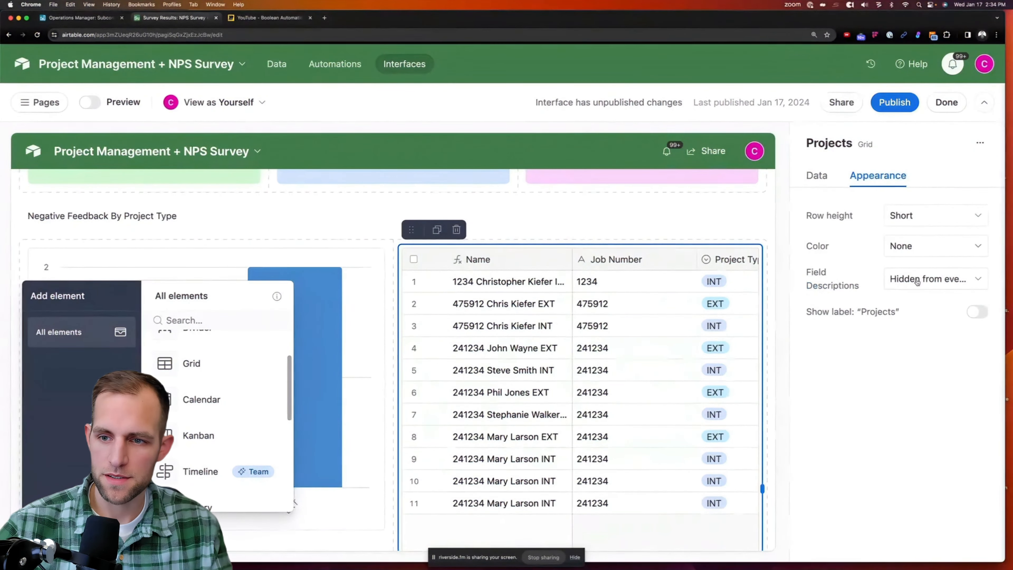
left_click(823, 178)
- Hide Job Number, Start Date, Complete Date, Work Complete and Won Date from the grid, and narrow the Project Type column
scroll(897, 319, "down", 5)
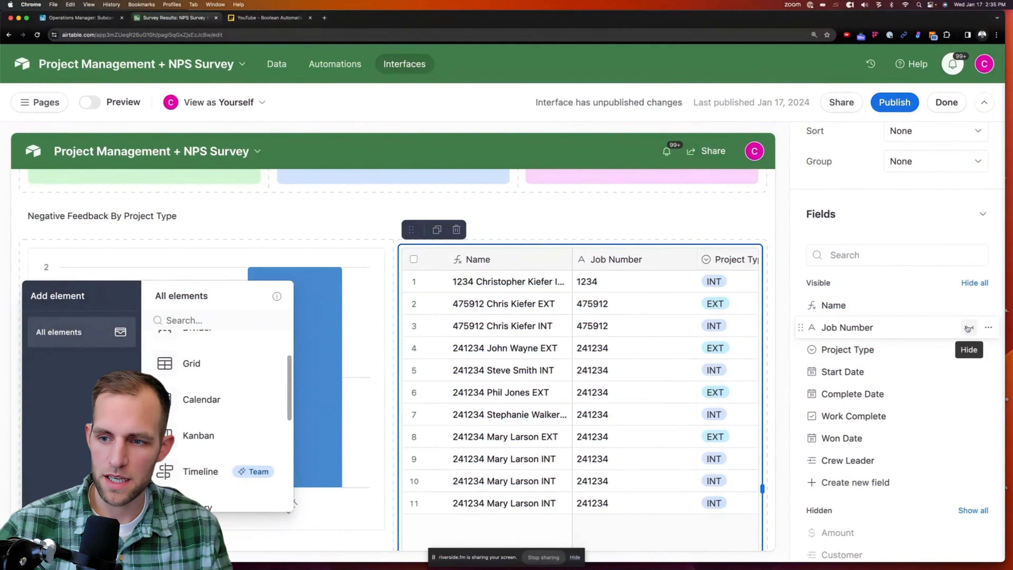
left_click(969, 334)
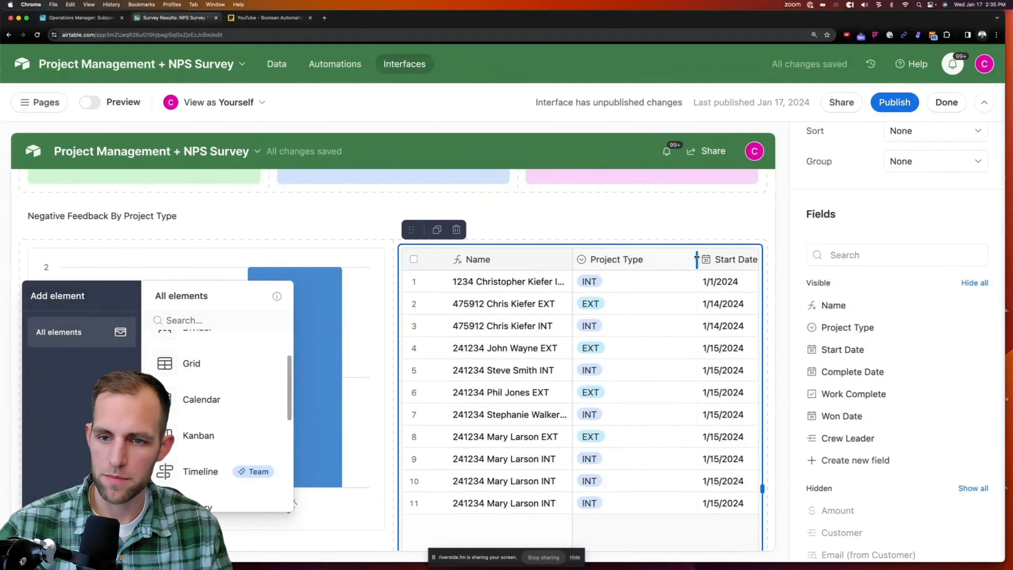
left_click_drag(697, 258, 657, 258)
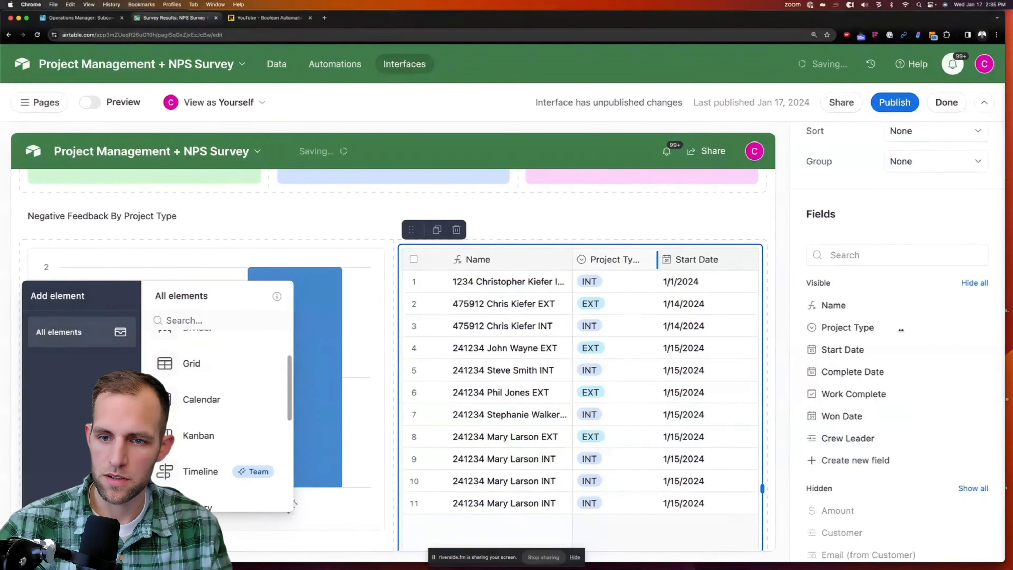
left_click(968, 350)
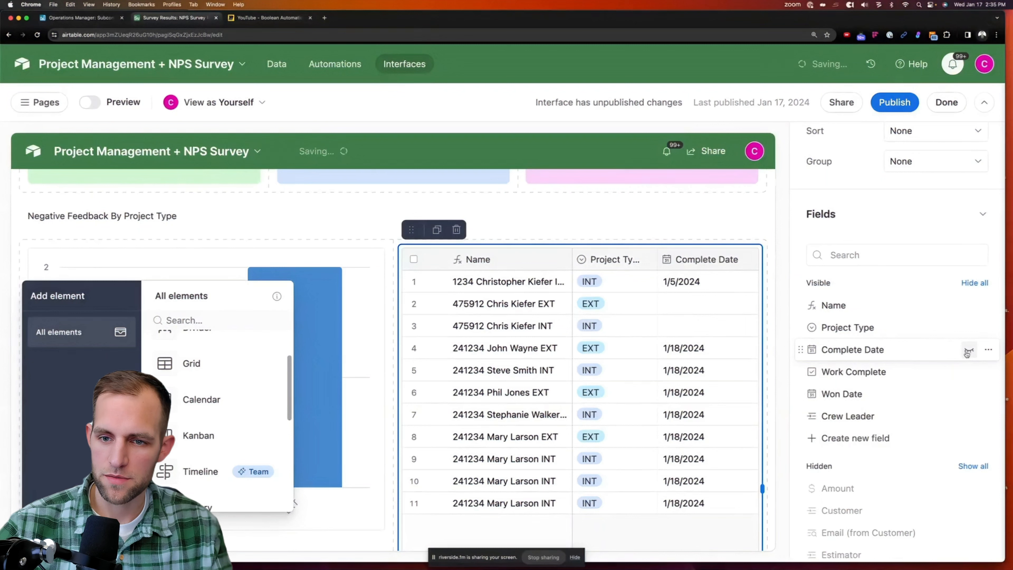
left_click(967, 351)
left_click(968, 351)
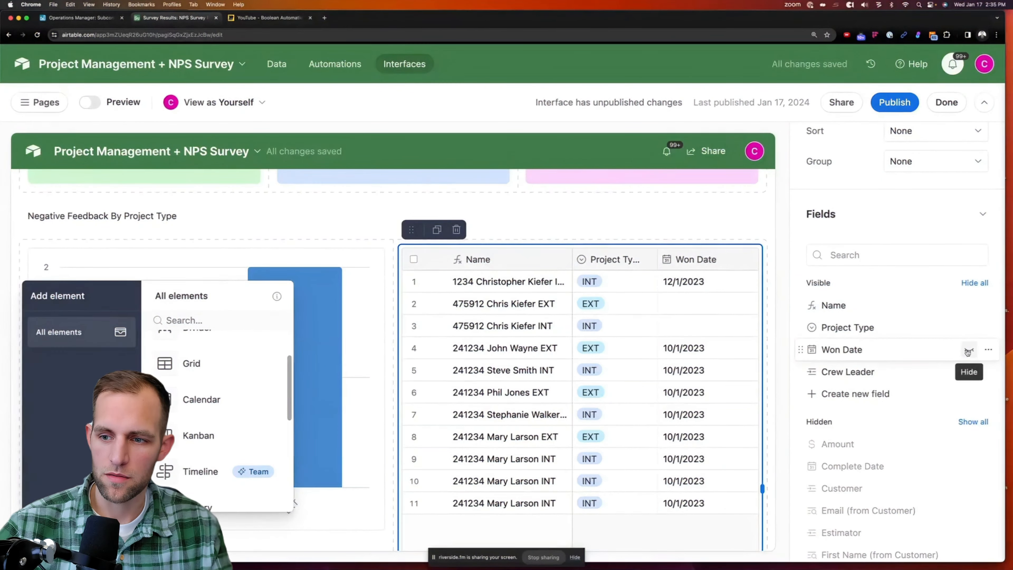
left_click(968, 351)
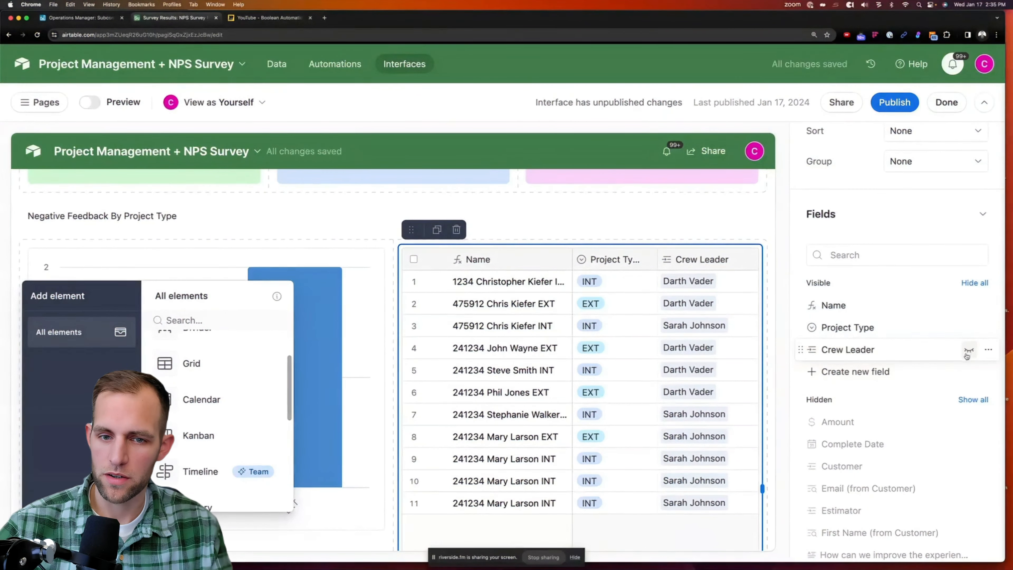
- Show the "How did you like working with..." rating field in the grid and make Crew Leader the first field
scroll(885, 391, "down", 3)
scroll(885, 395, "down", 4)
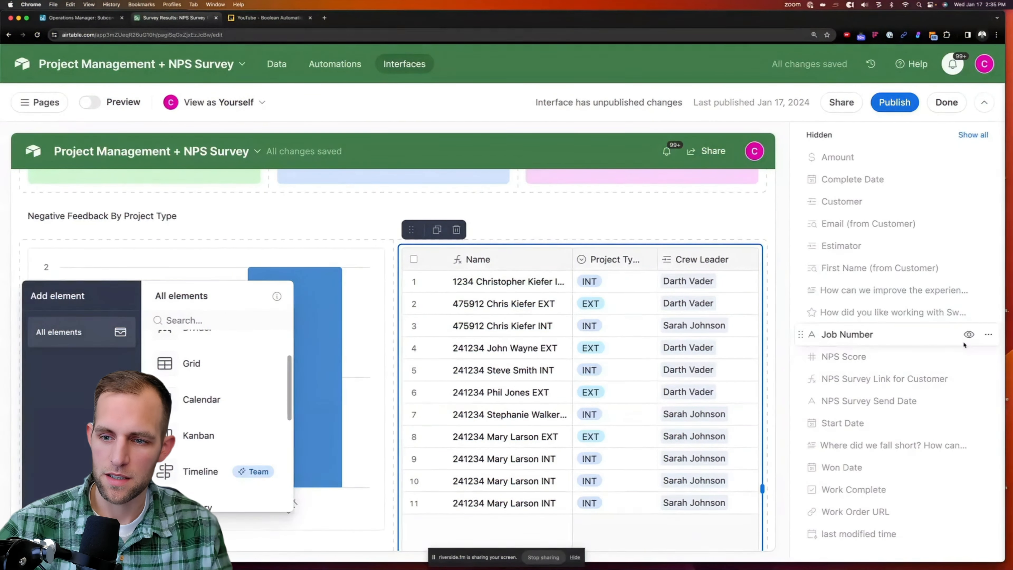
left_click(969, 312)
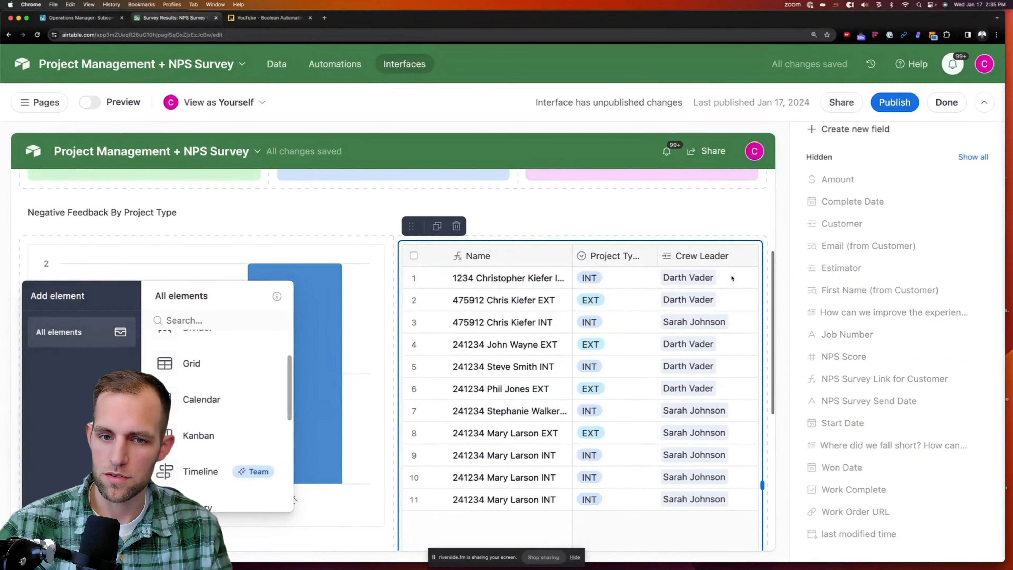
scroll(904, 351, "up", 5)
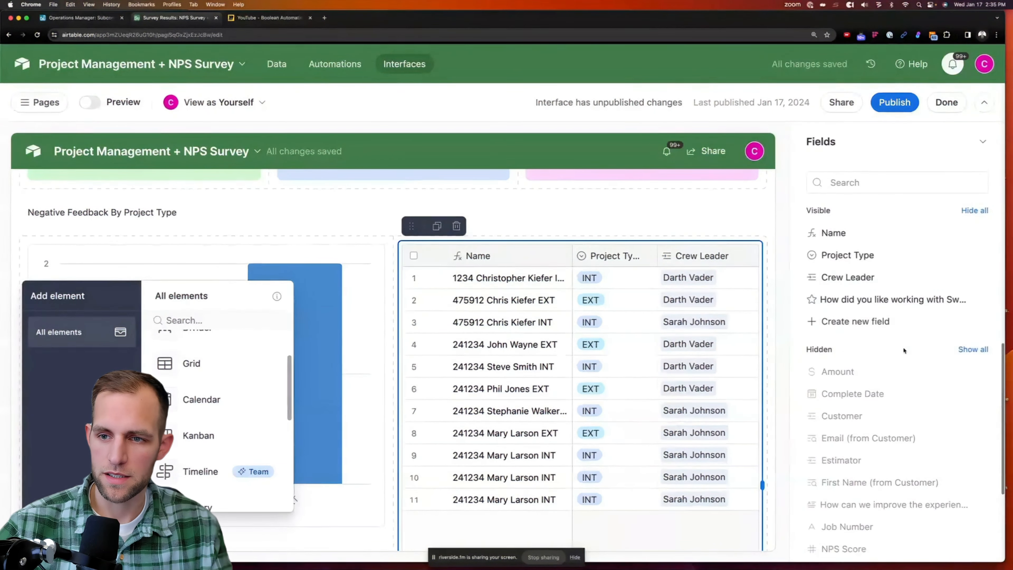
scroll(869, 167, "down", 1)
scroll(866, 192, "up", 1)
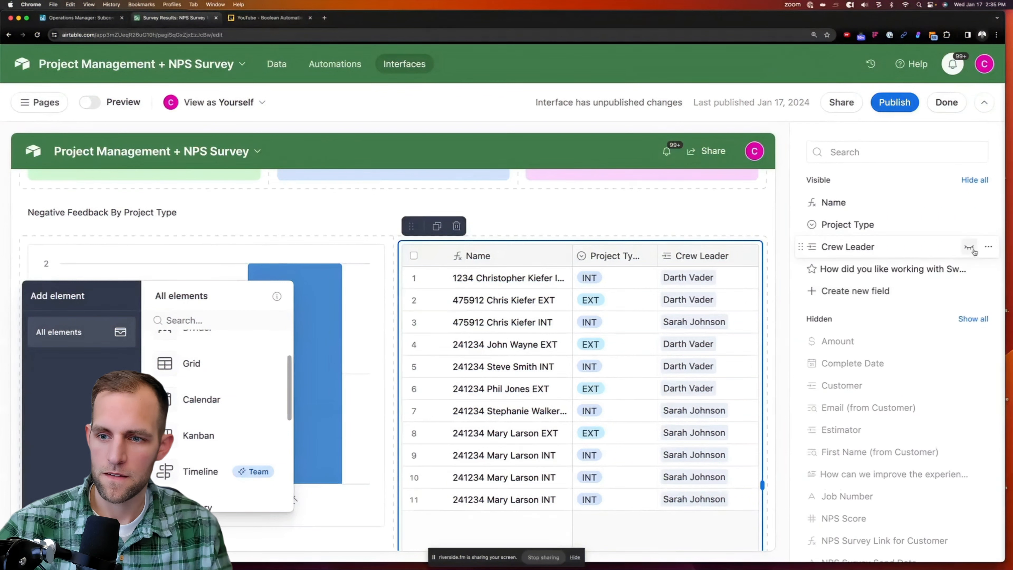
mouse_move(801, 246)
left_mouse_down()
mouse_move(802, 226)
mouse_move(806, 255)
left_mouse_up()
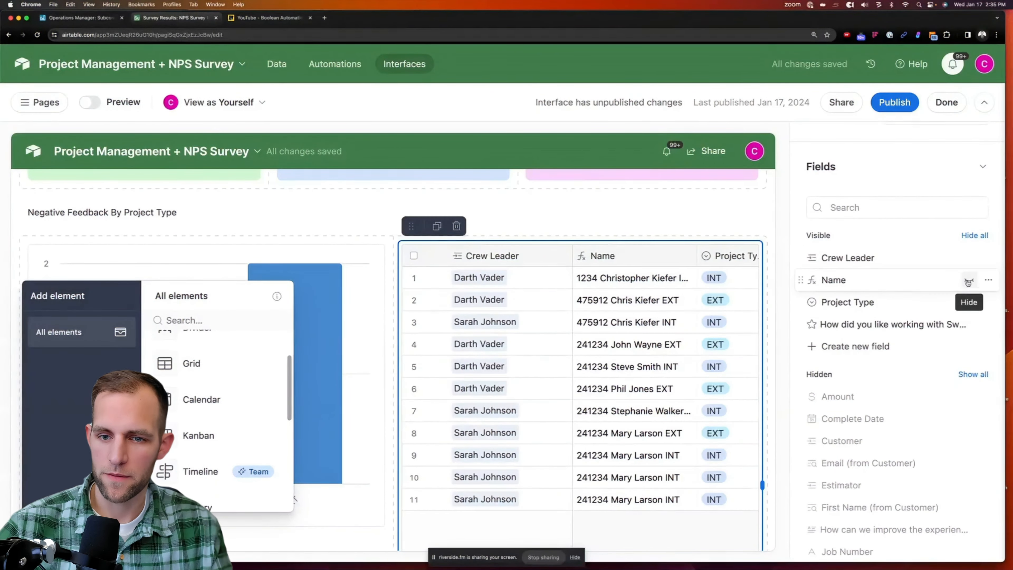
- Hide Project Type from the grid and move the "How did you like working with..." field directly after Crew Leader
left_click(970, 304)
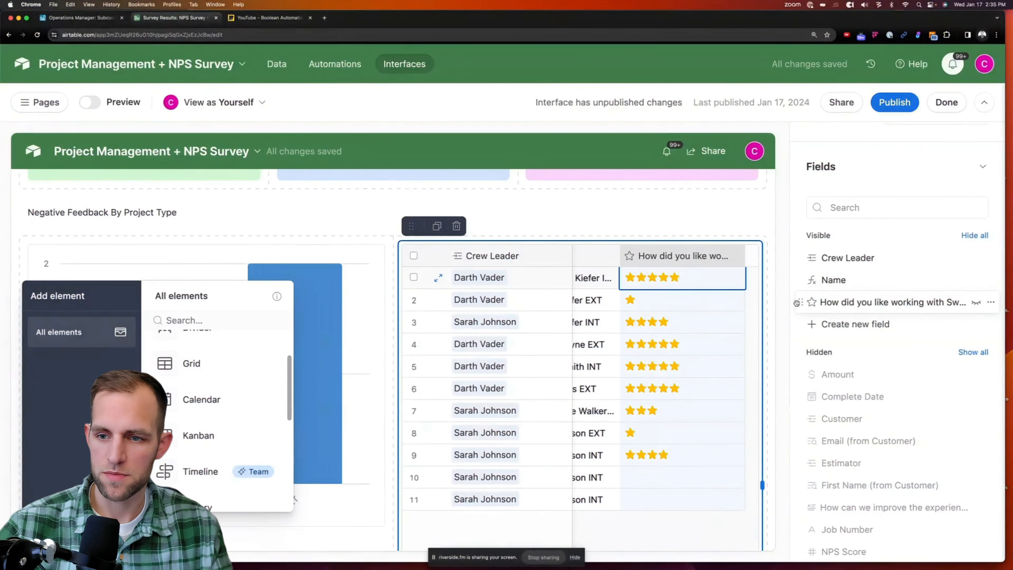
left_click_drag(796, 303, 798, 282)
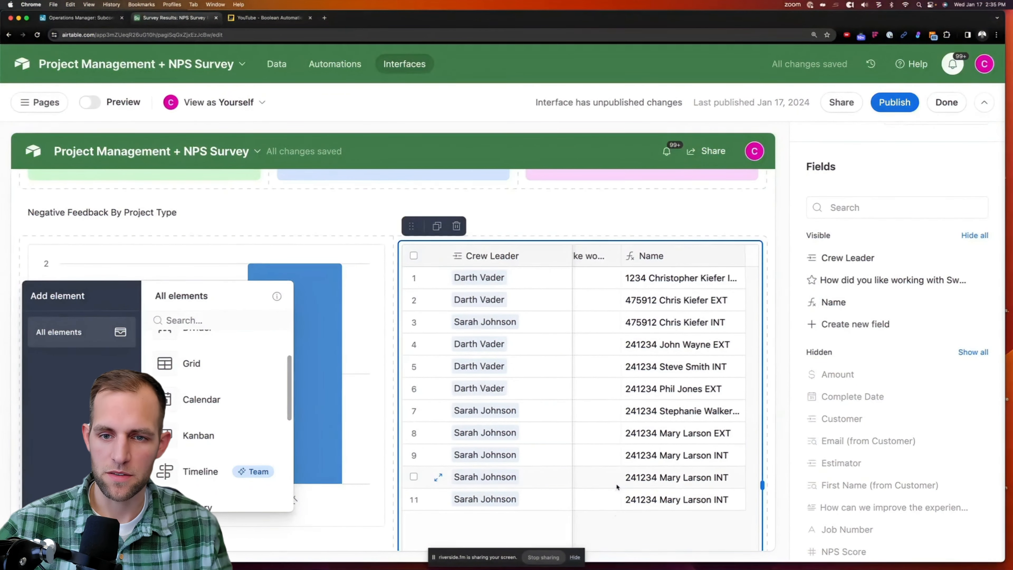
- Show the NPS Score field in the grid and order it directly before Name
scroll(877, 375, "down", 4)
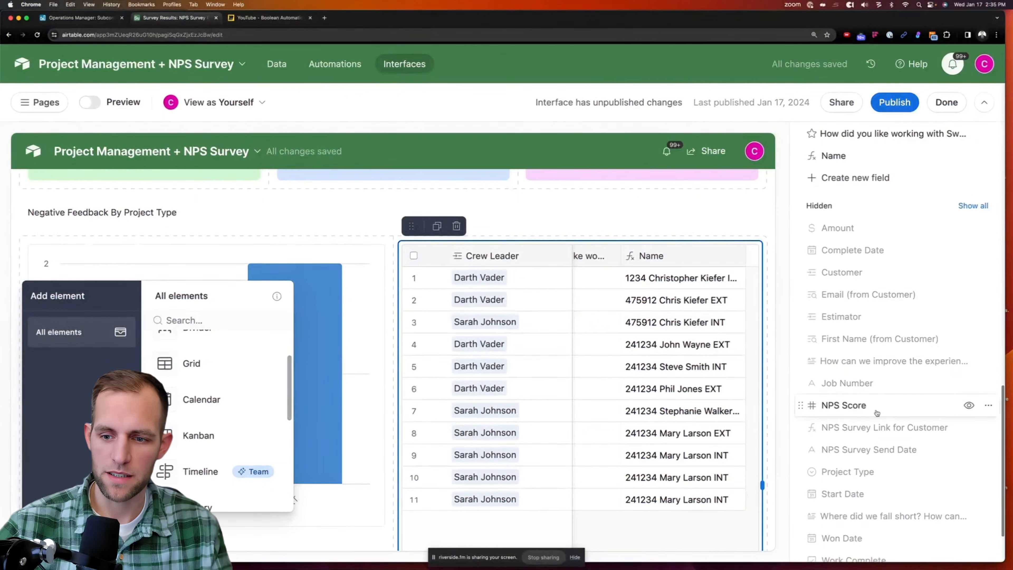
left_click(969, 405)
scroll(898, 257, "up", 2)
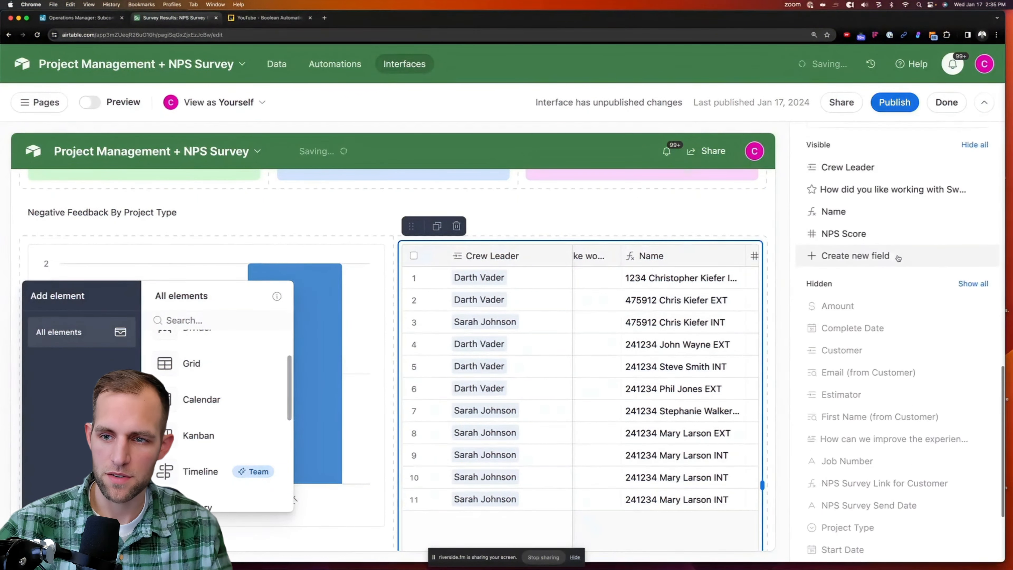
scroll(898, 257, "up", 2)
left_click_drag(897, 283, 897, 261)
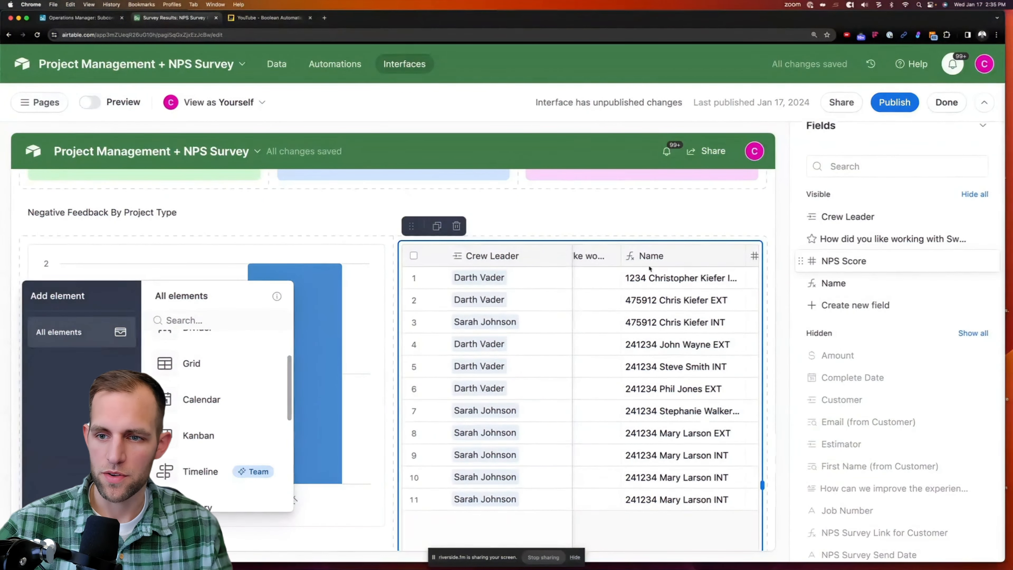
- Narrow the Negative Feedback By Project Type chart to one third of the row and widen the grid across the remaining two thirds
scroll(372, 274, "down", 3)
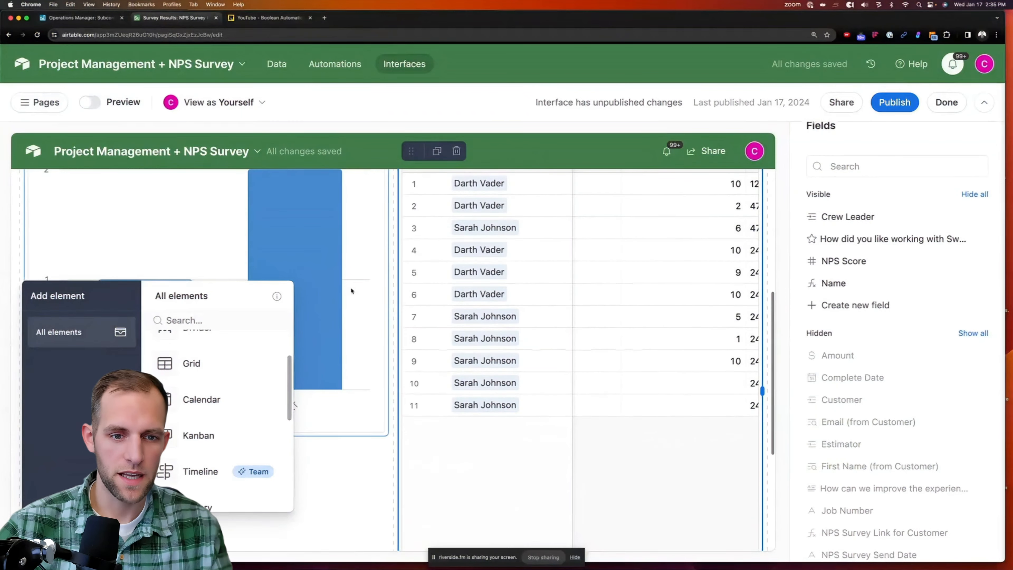
left_click(384, 279)
left_click_drag(390, 292, 263, 292)
scroll(689, 301, "up", 2)
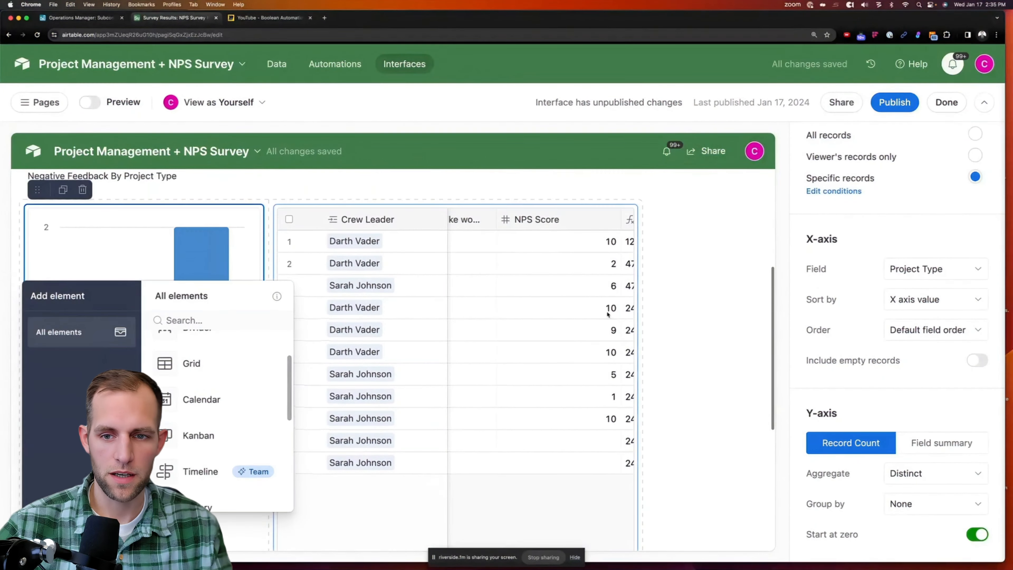
left_click(633, 367)
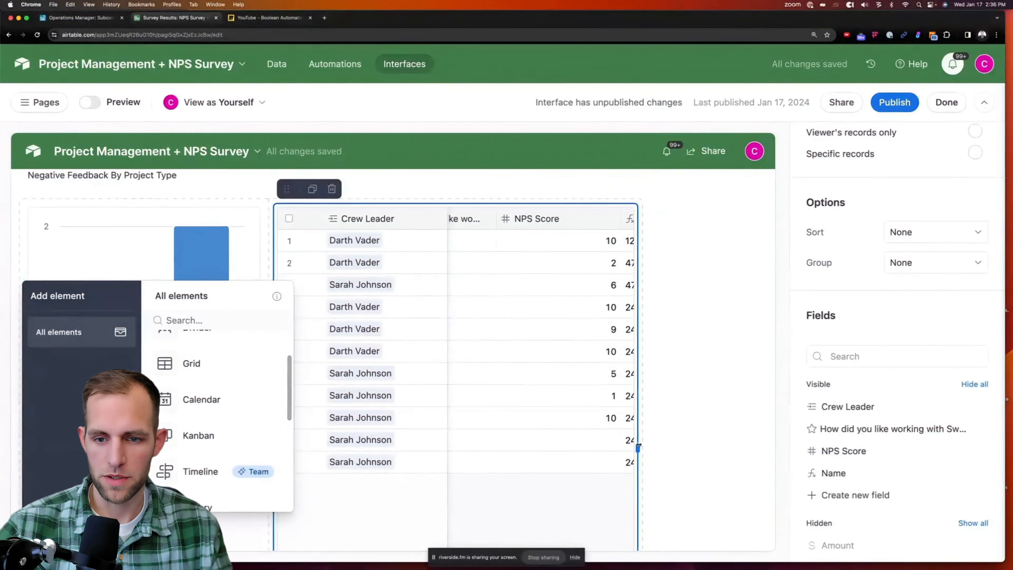
left_click_drag(637, 447, 762, 448)
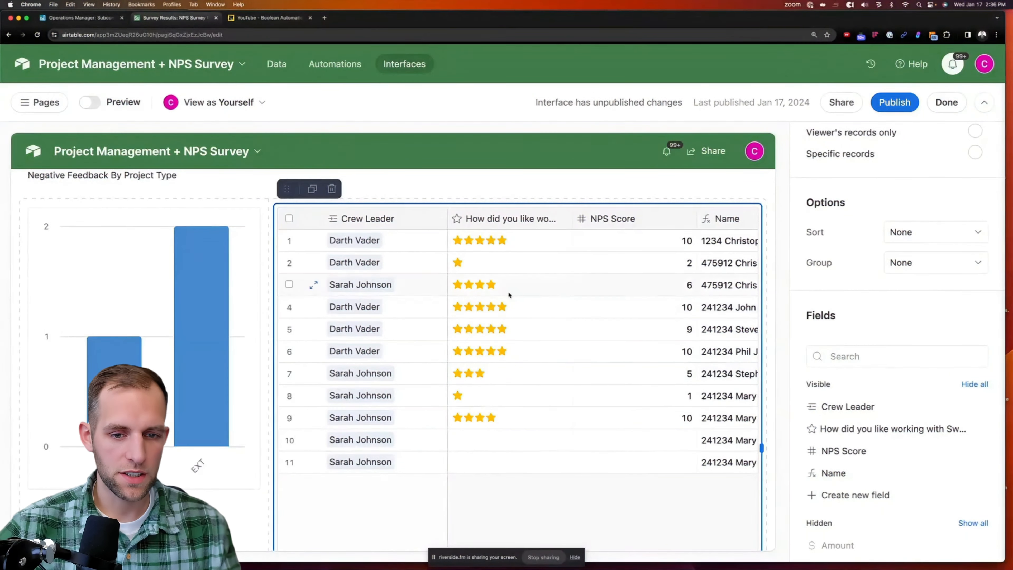
scroll(508, 290, "up", 1)
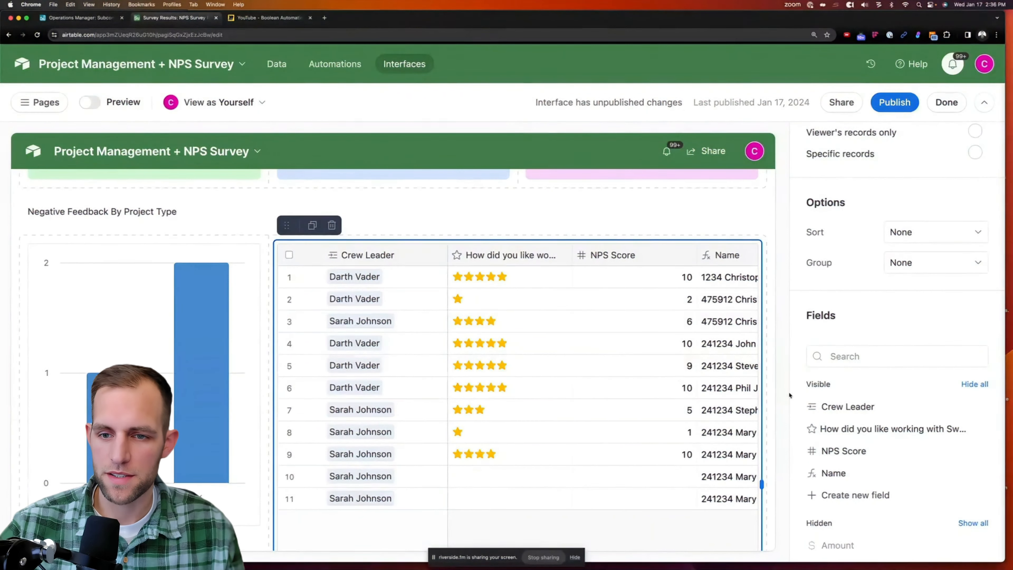
- Publish the Survey Results interface with its unpublished changes
scroll(928, 399, "up", 2)
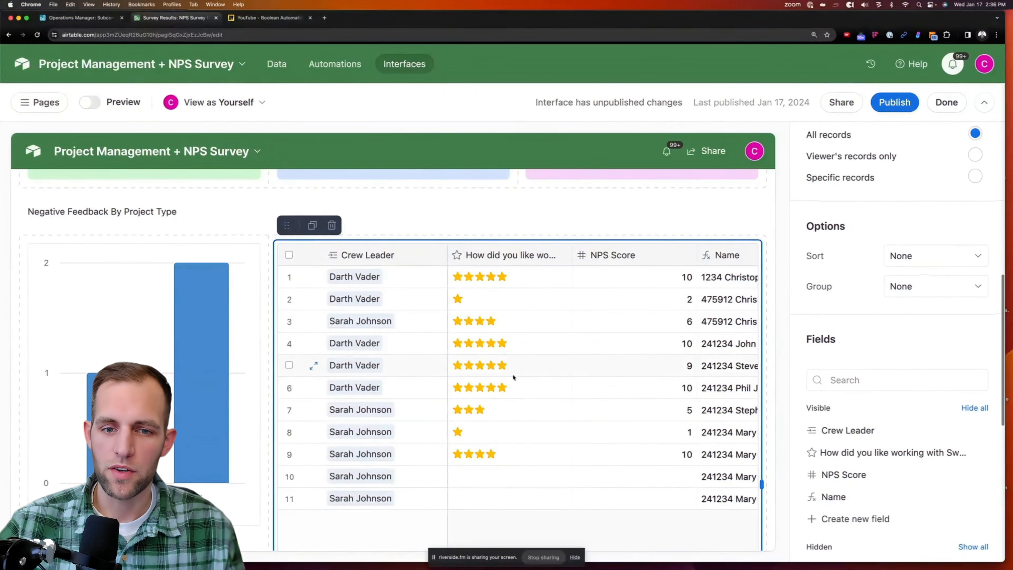
scroll(515, 377, "up", 5)
left_click(894, 102)
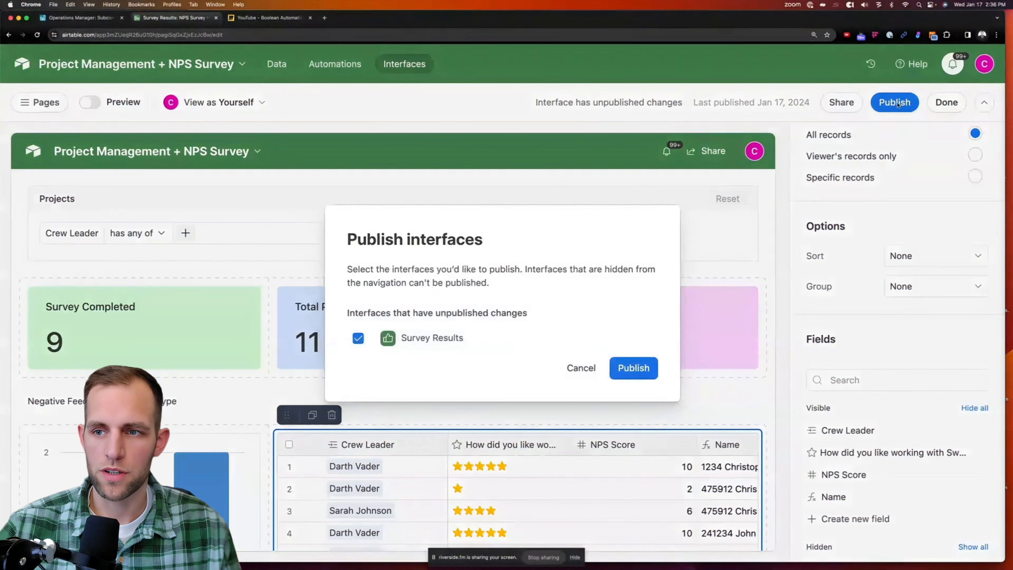
left_click(643, 365)
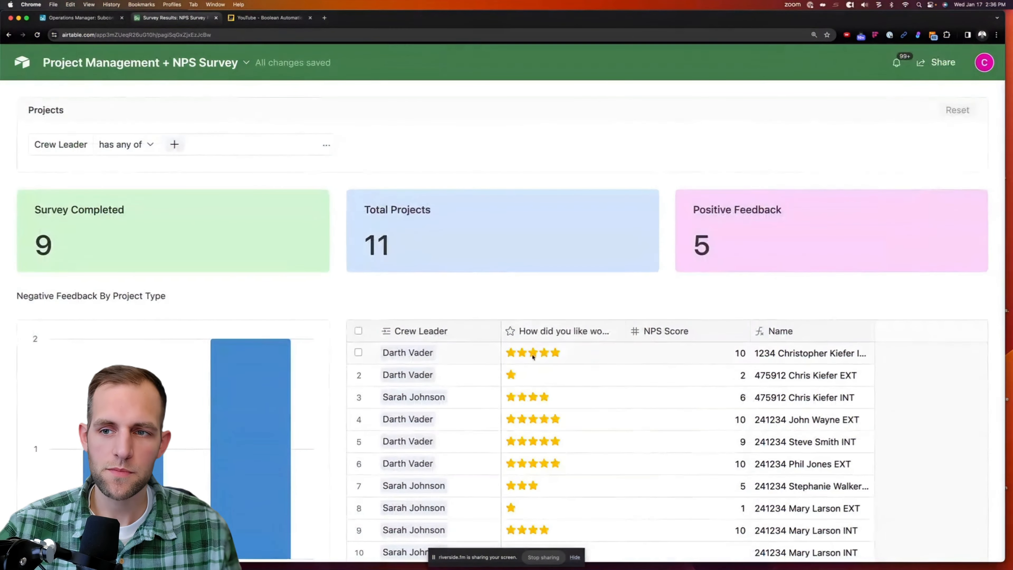